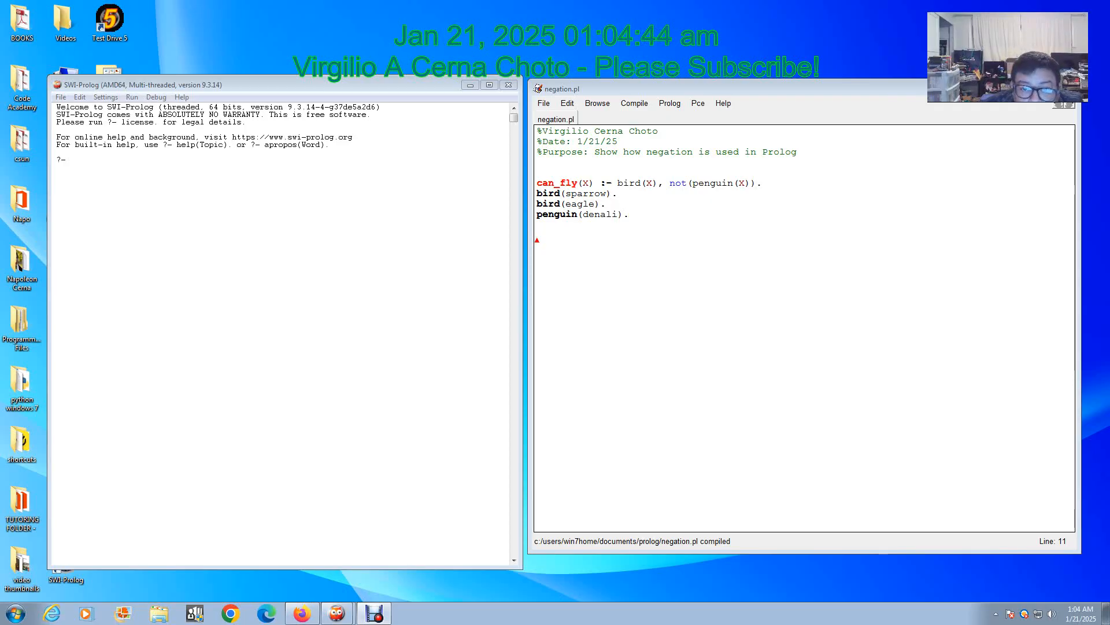
# Add the author's middle name on line 1 and a comment that negation uses the keyword not
pyautogui.moveTo(694, 88); pyautogui.dragTo(702, 86)
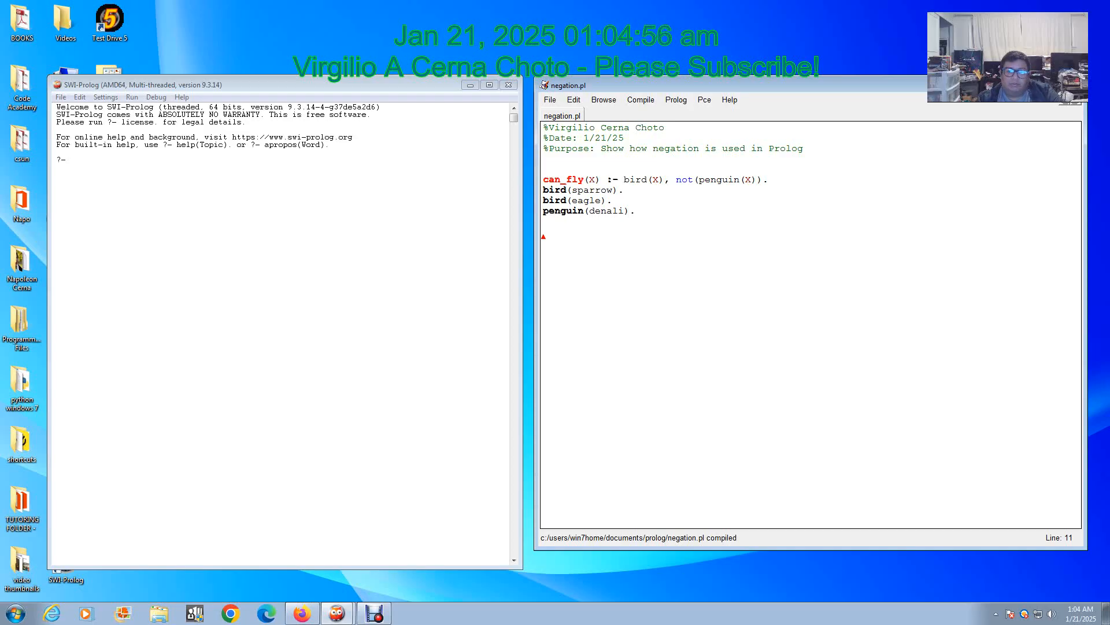
pyautogui.click(595, 128)
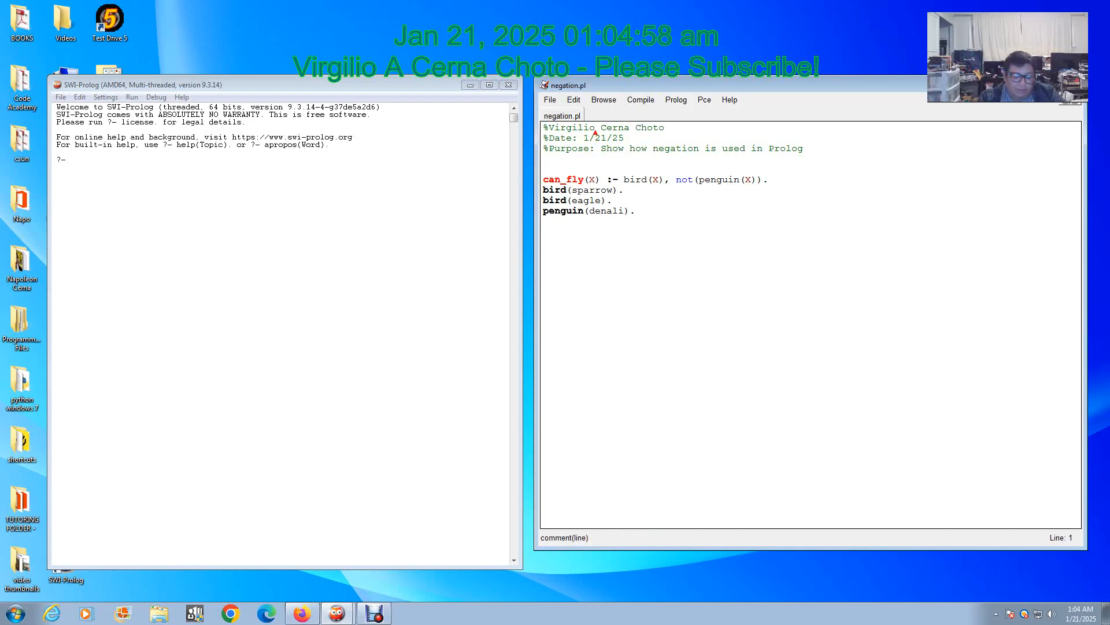
pyautogui.write('Armand')
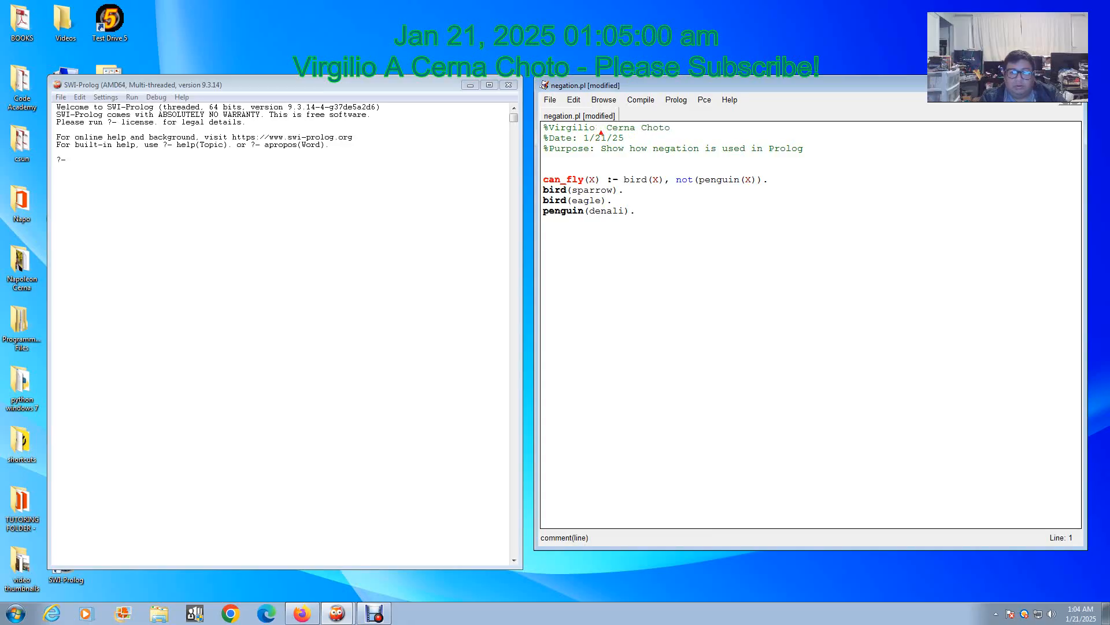
pyautogui.write('o')
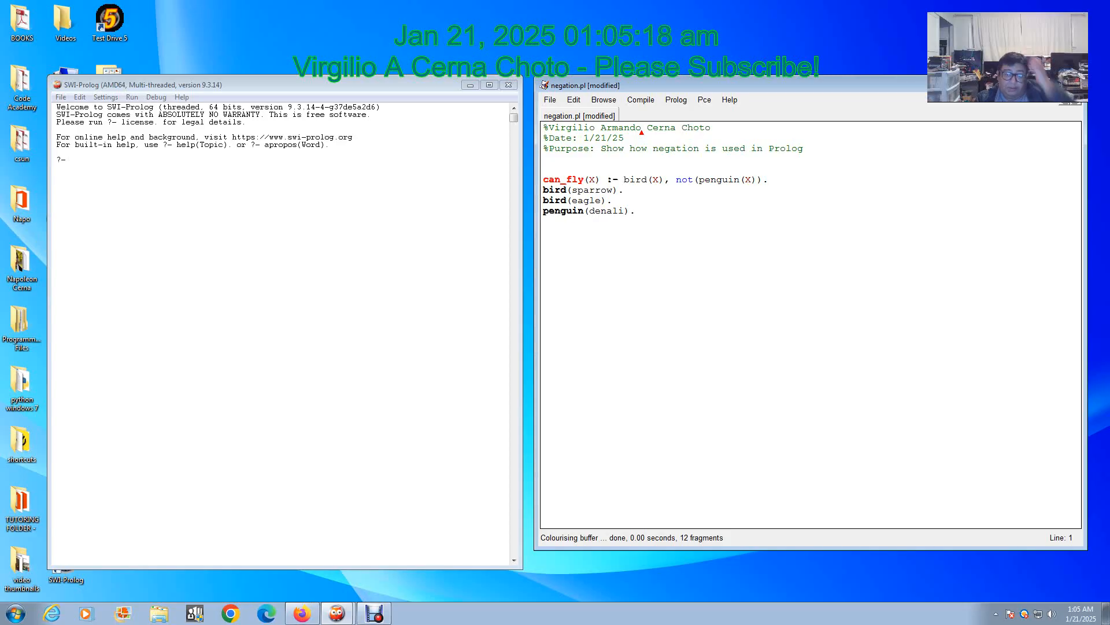
pyautogui.press('Down')
pyautogui.press('Down')
pyautogui.press('End')
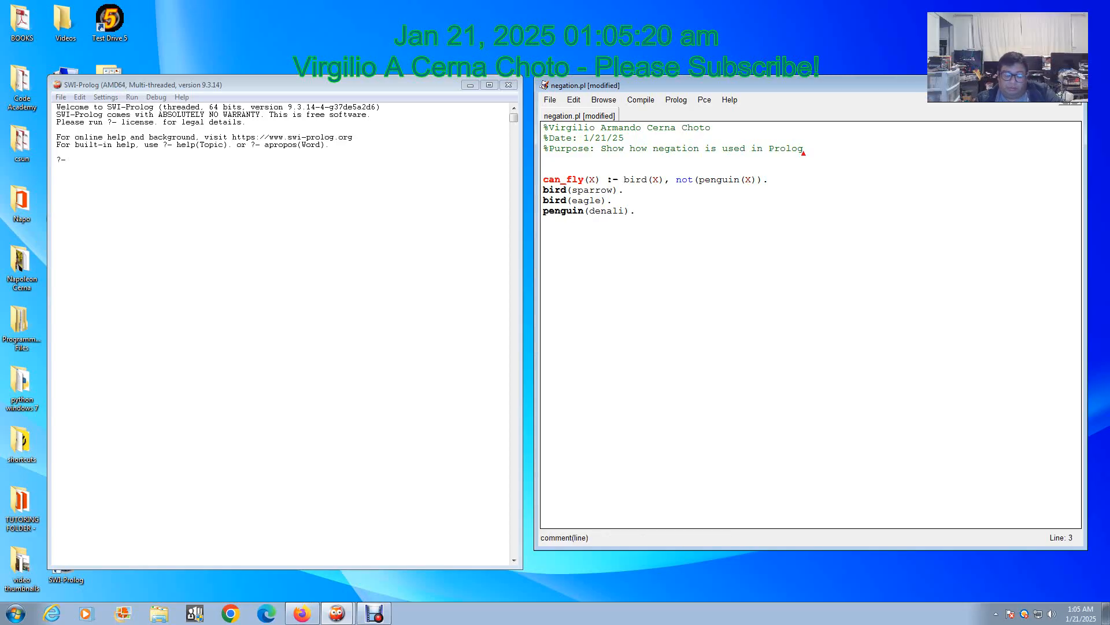
pyautogui.press('Return')
pyautogui.write('%')
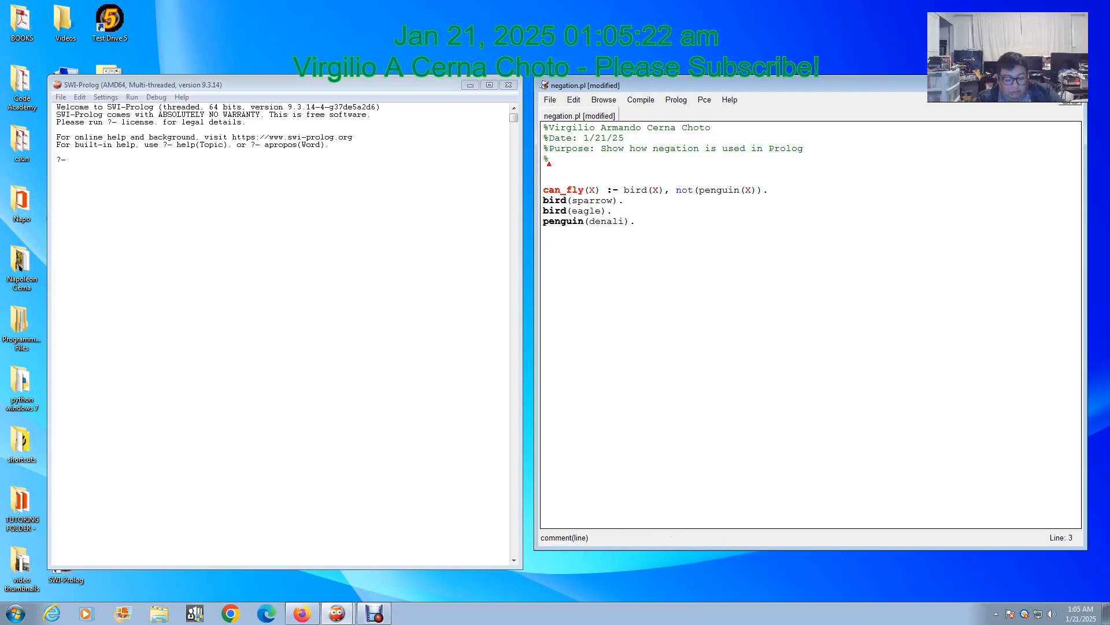
pyautogui.write(' The way ')
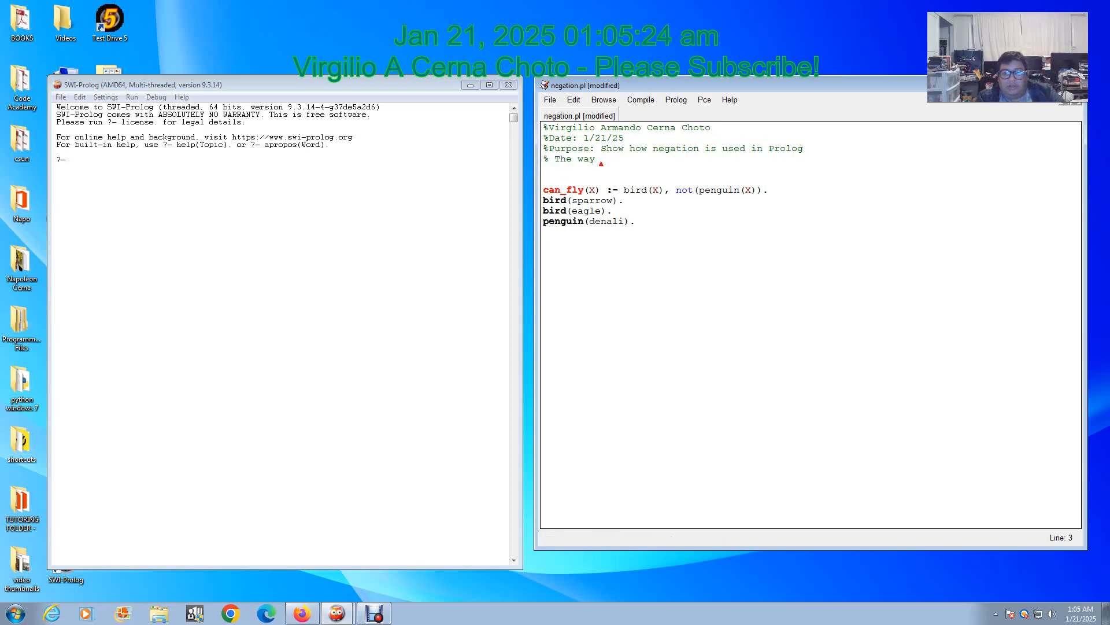
pyautogui.write('I will show')
pyautogui.write(' you')
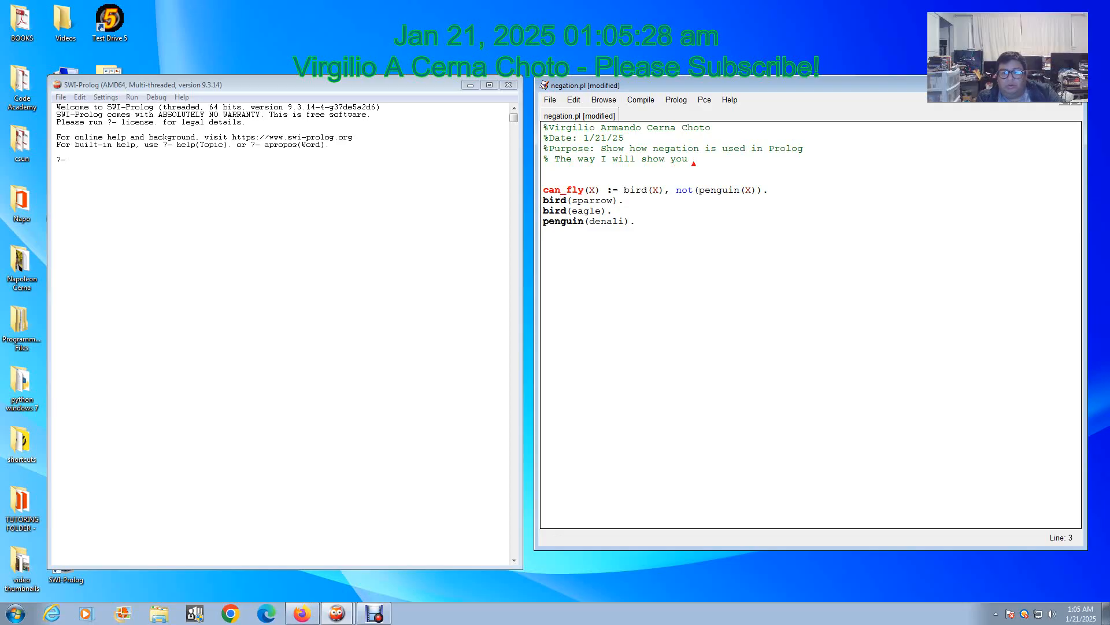
pyautogui.write(' negation is by')
pyautogui.write(' using the k')
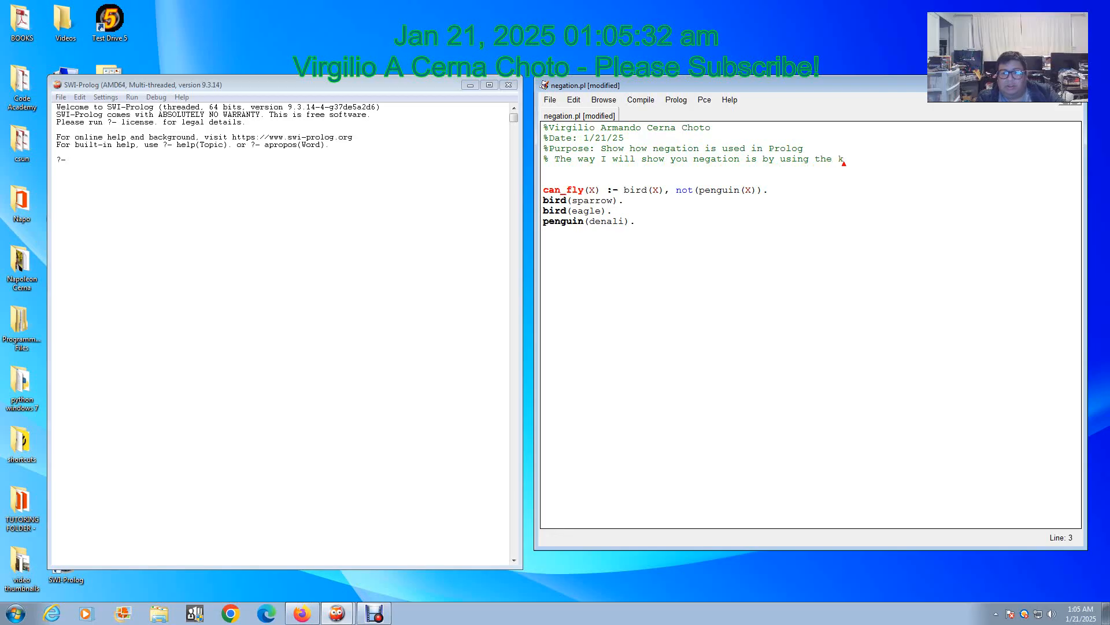
pyautogui.write('eywor')
pyautogui.write('d not')
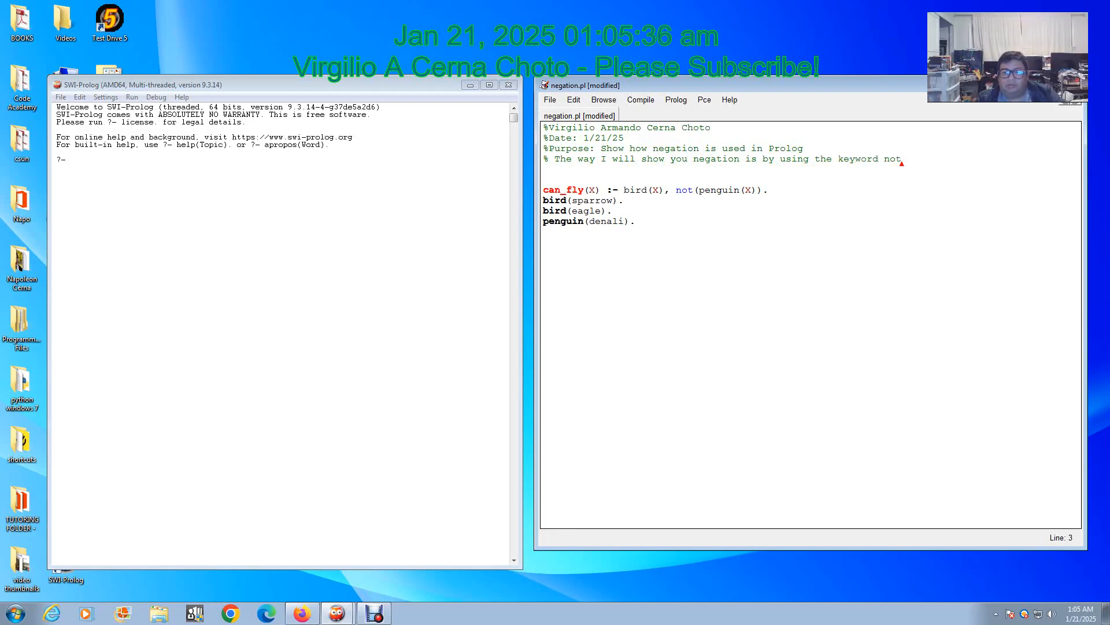
# Add the comment 'a collection of animals' on a new line above the bird facts
pyautogui.hotkey('ctrl', 'End')
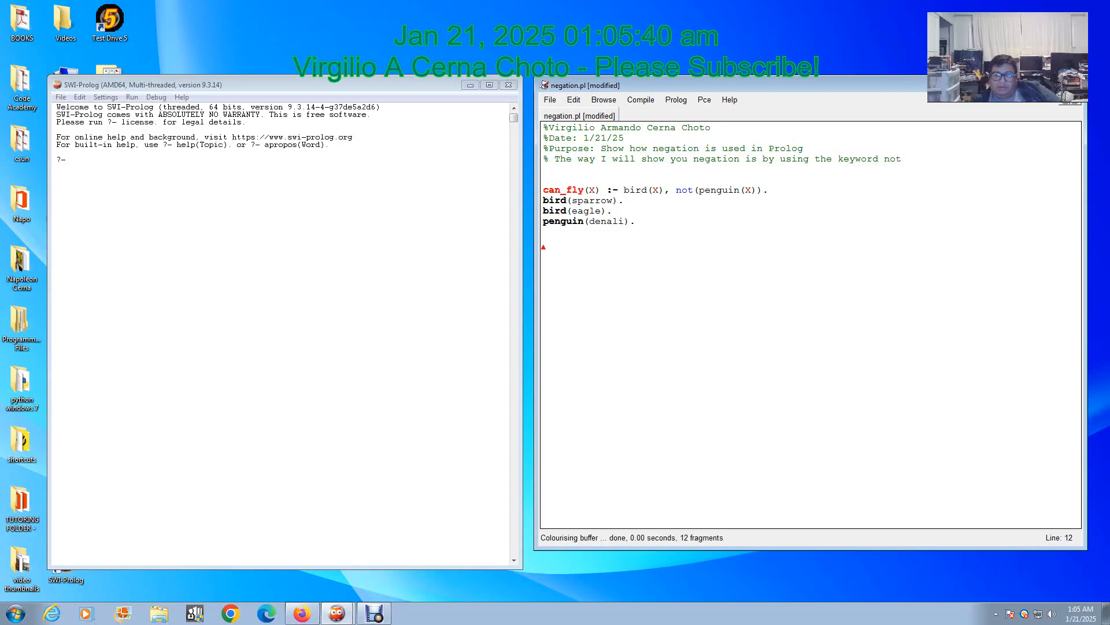
pyautogui.press('Up')
pyautogui.press('Up')
pyautogui.press('Up')
pyautogui.press('Return')
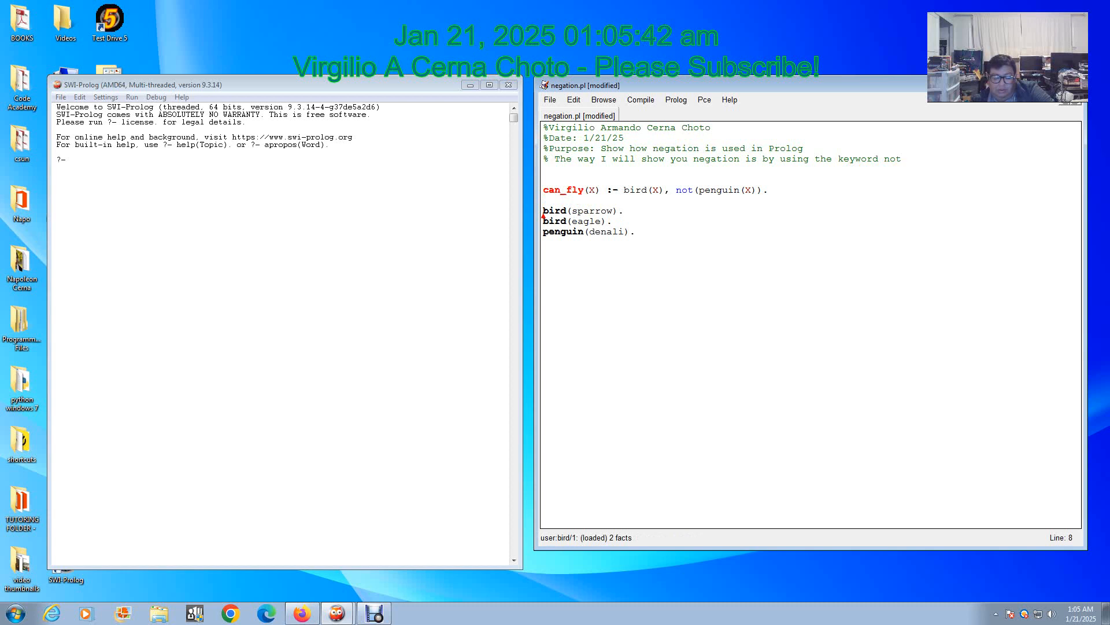
pyautogui.press('Return')
pyautogui.press('Up')
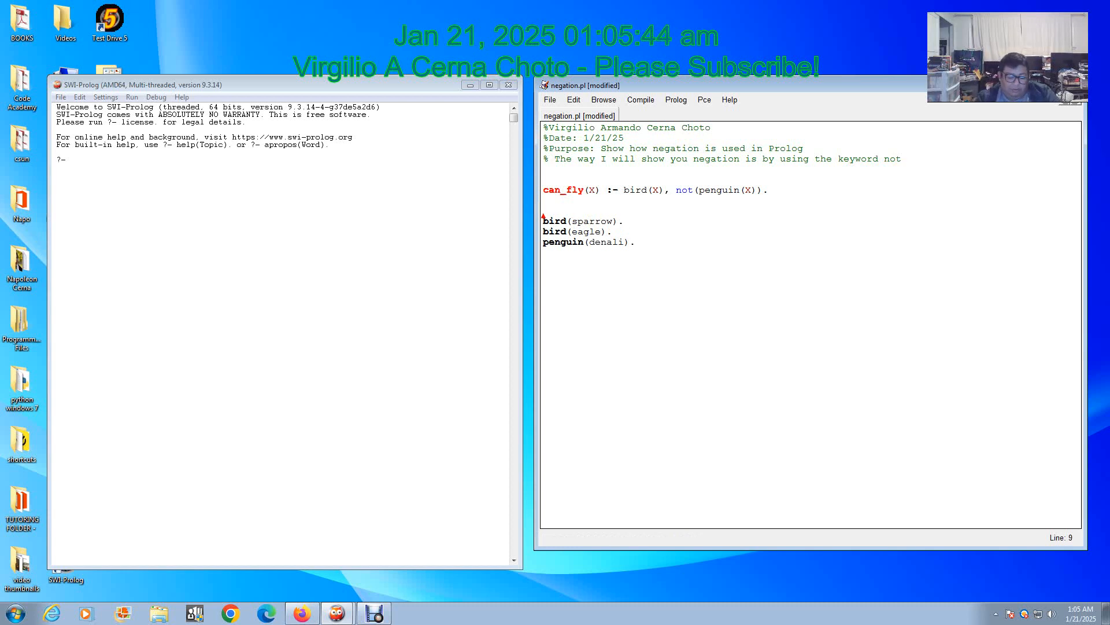
pyautogui.write('%')
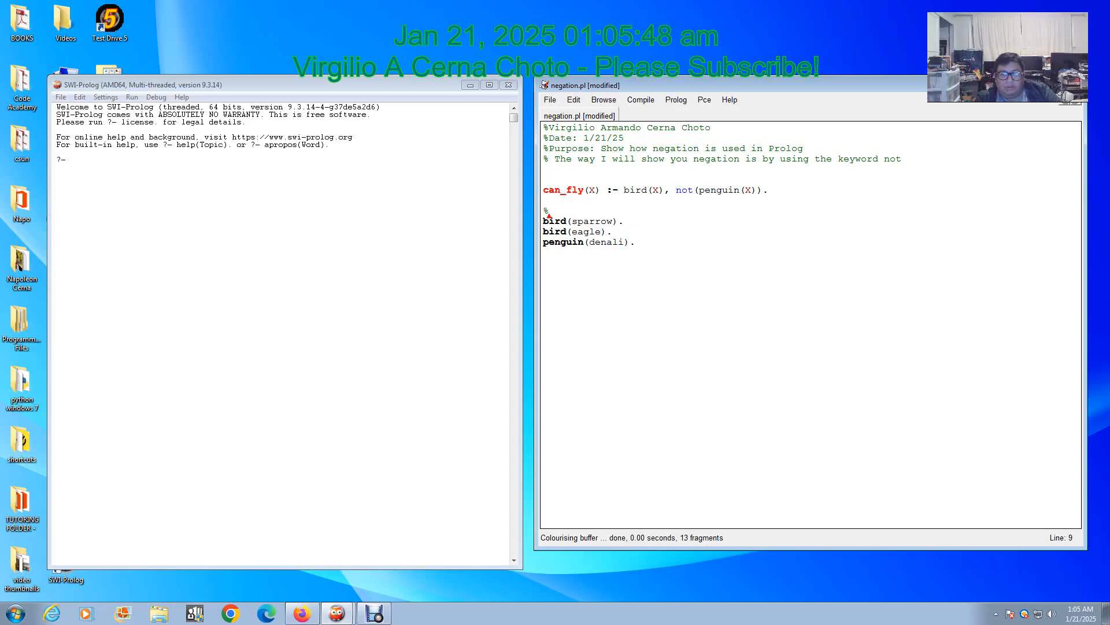
pyautogui.write('a colle')
pyautogui.write('ction of ')
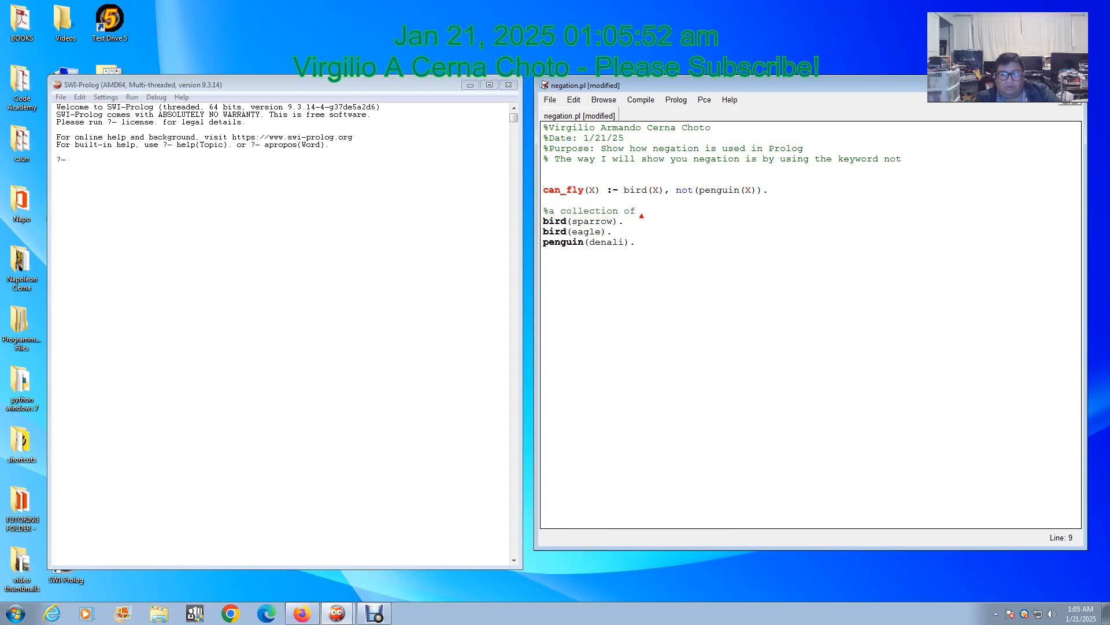
pyautogui.write('ani')
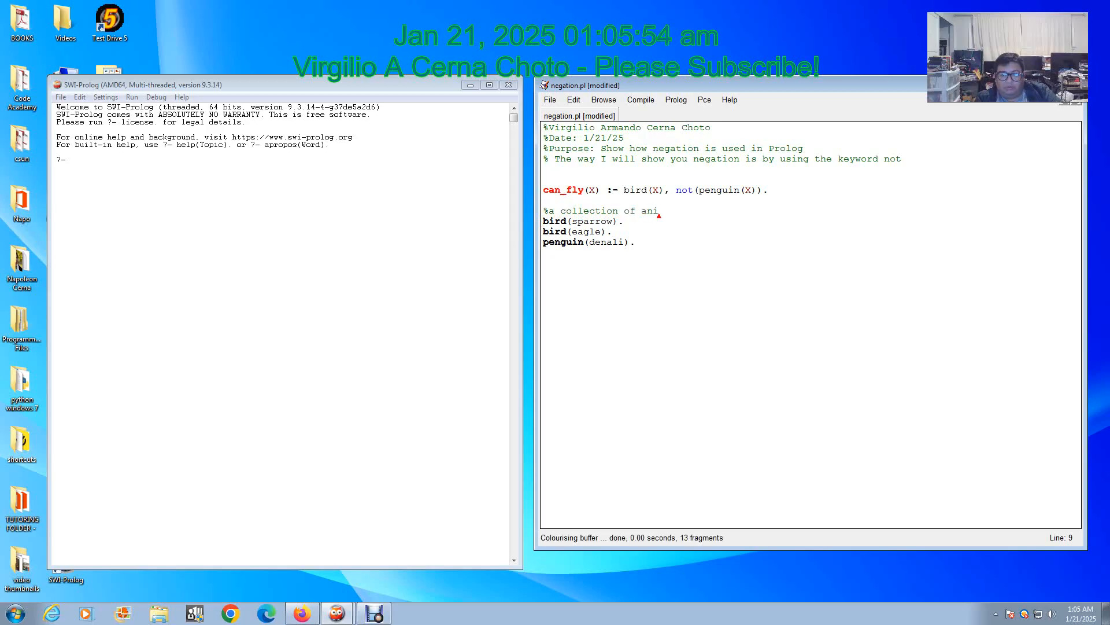
pyautogui.write('mals')
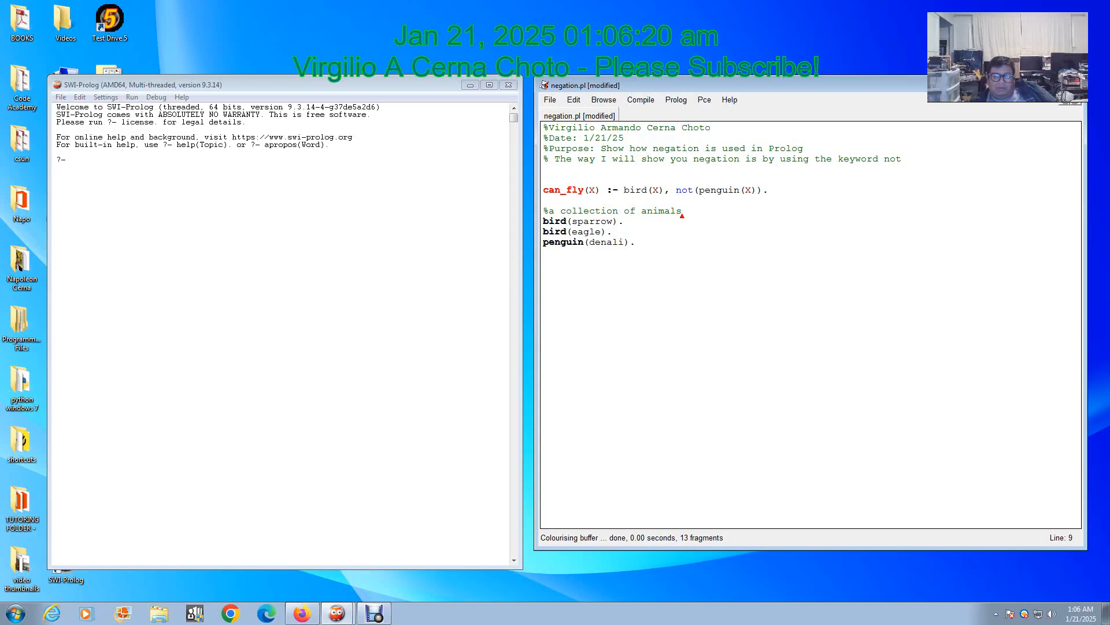
# Insert the fact bird(tucan). on a new line above penguin(denali)
pyautogui.press('Down')
pyautogui.press('Down')
pyautogui.press('Down')
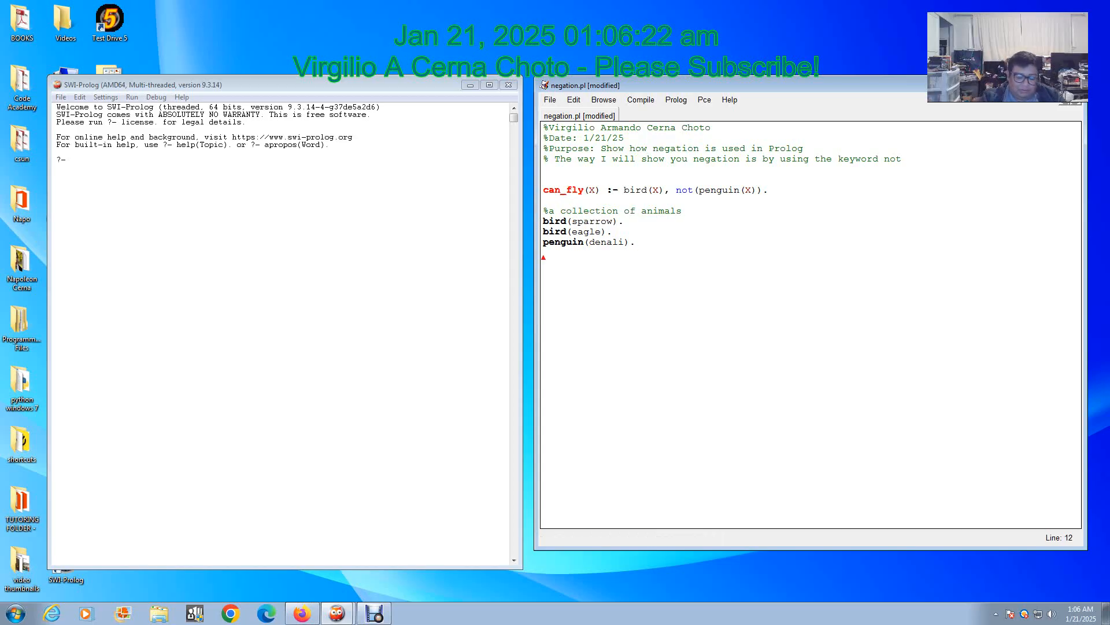
pyautogui.press('Up')
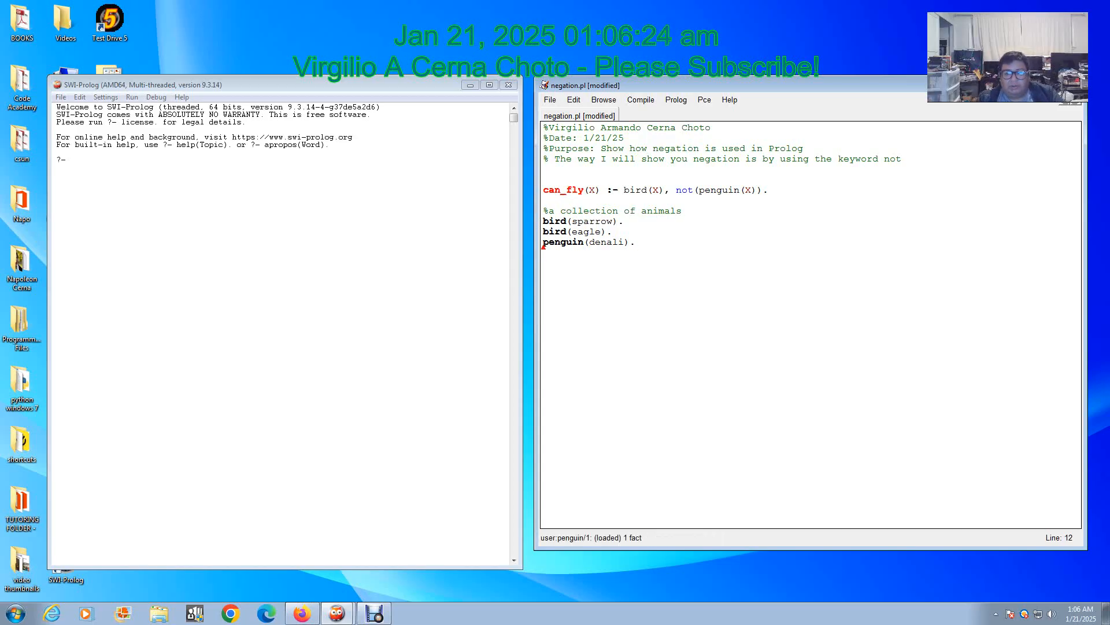
pyautogui.press('Return')
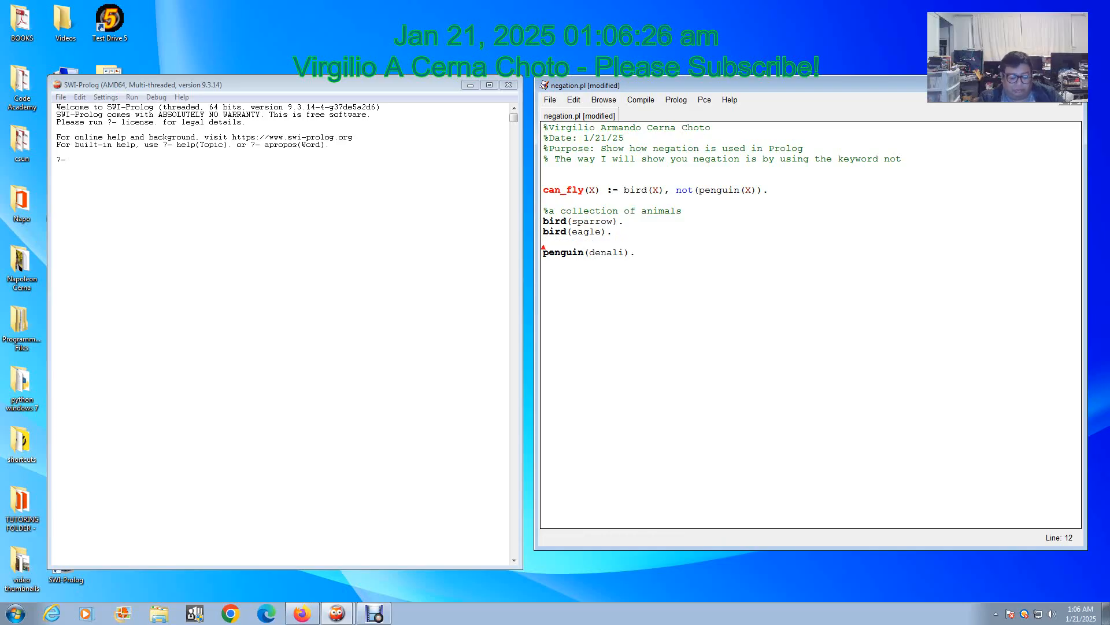
pyautogui.write('bird(')
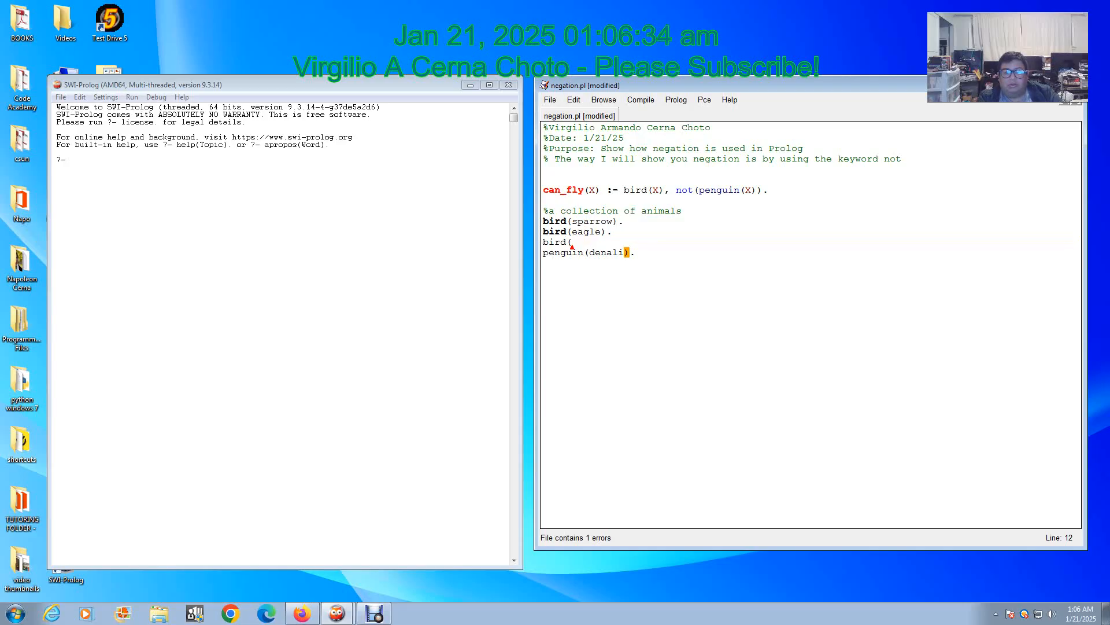
pyautogui.write('tucan')
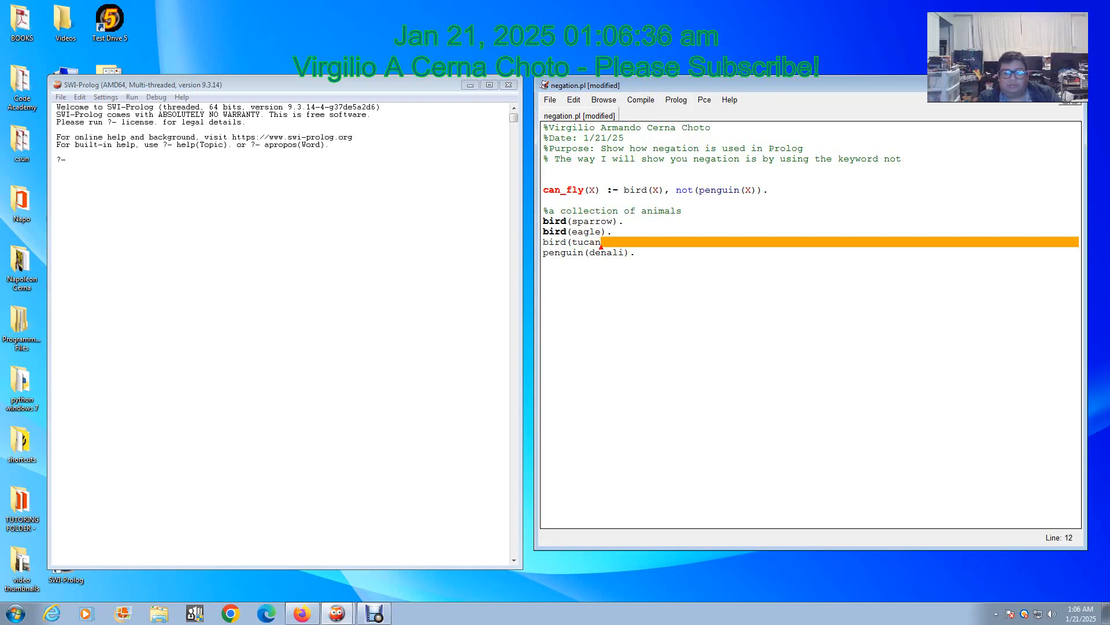
pyautogui.write(').')
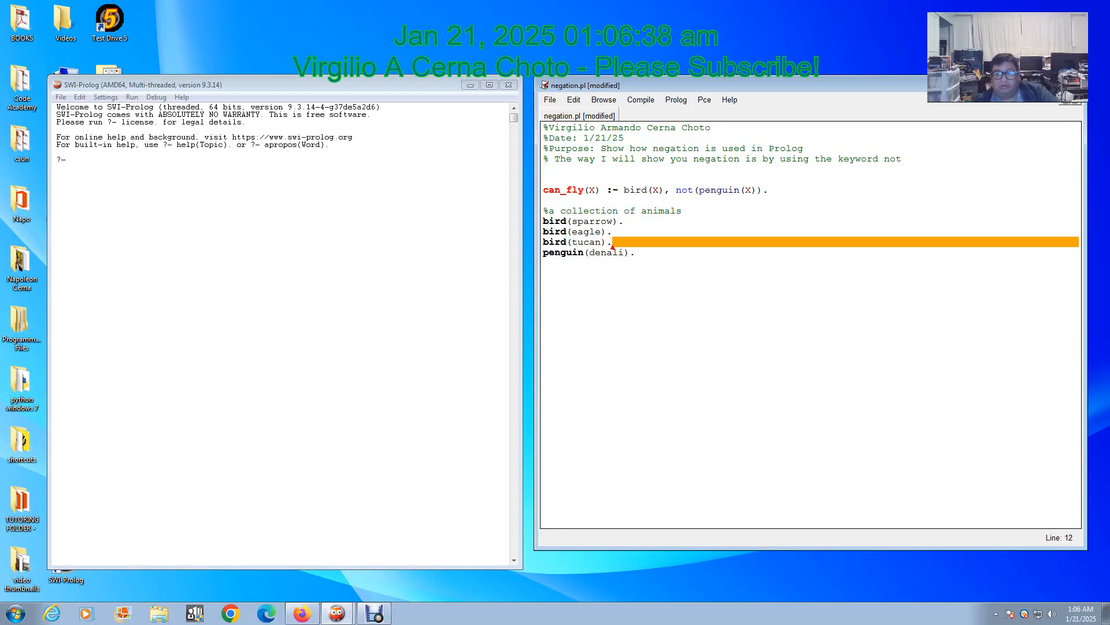
pyautogui.press('Down')
pyautogui.press('End')
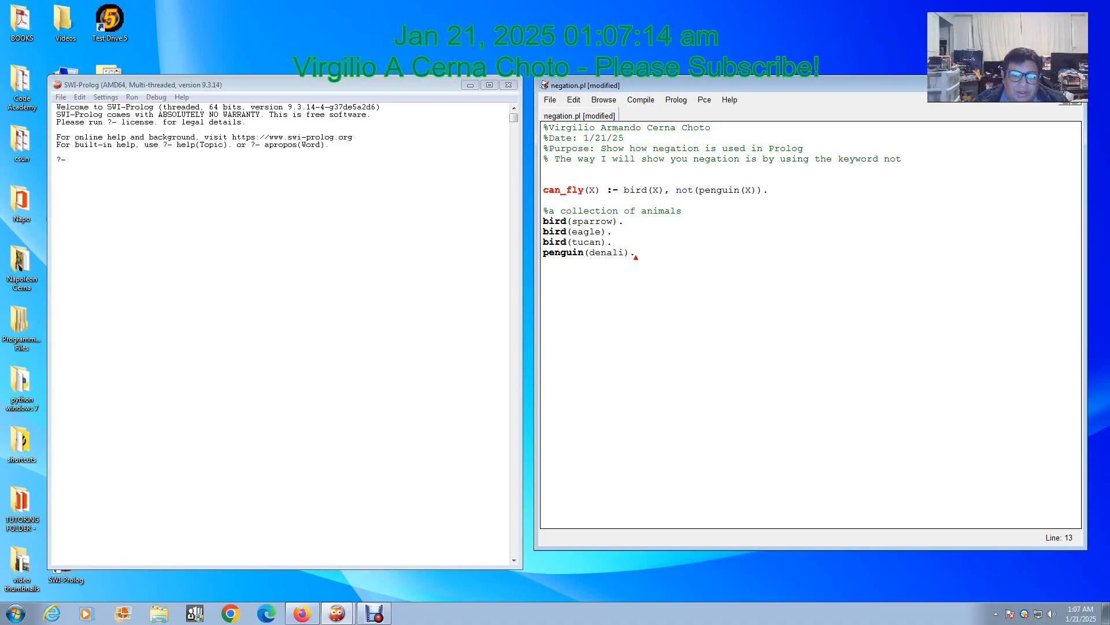
pyautogui.moveTo(544, 221); pyautogui.dragTo(608, 245)
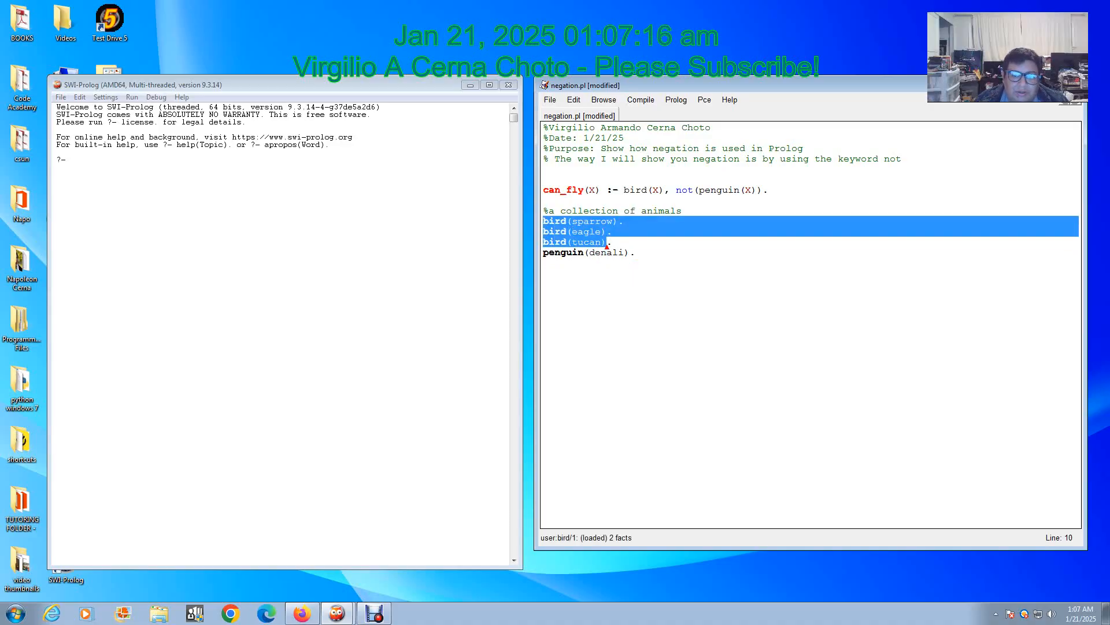
pyautogui.click(610, 244)
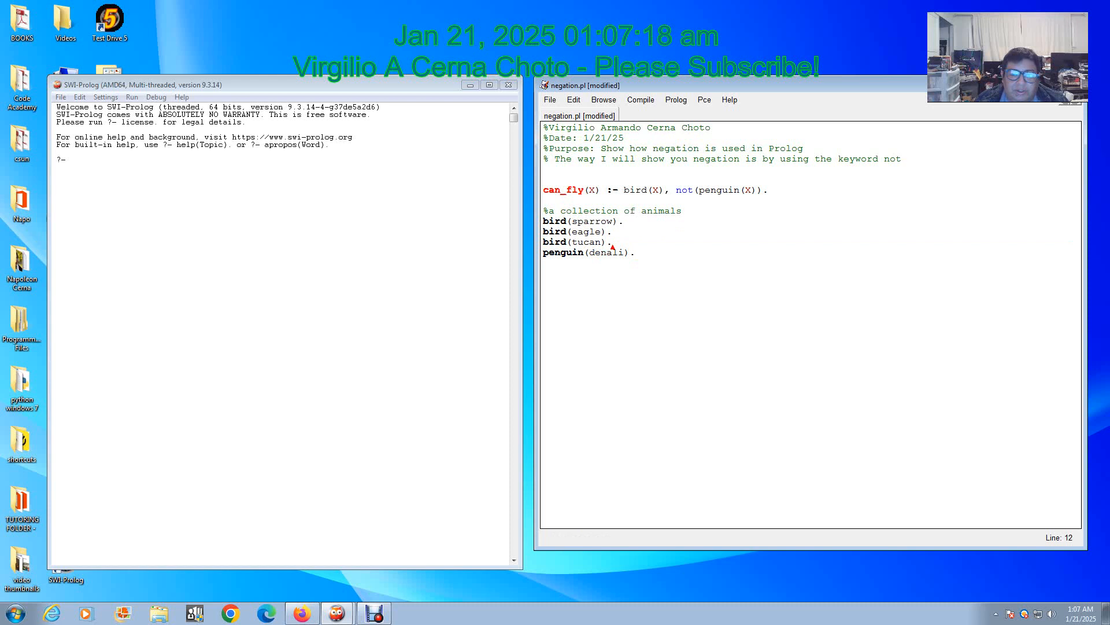
pyautogui.moveTo(618, 190); pyautogui.dragTo(665, 192)
pyautogui.click(544, 205)
pyautogui.click(664, 192)
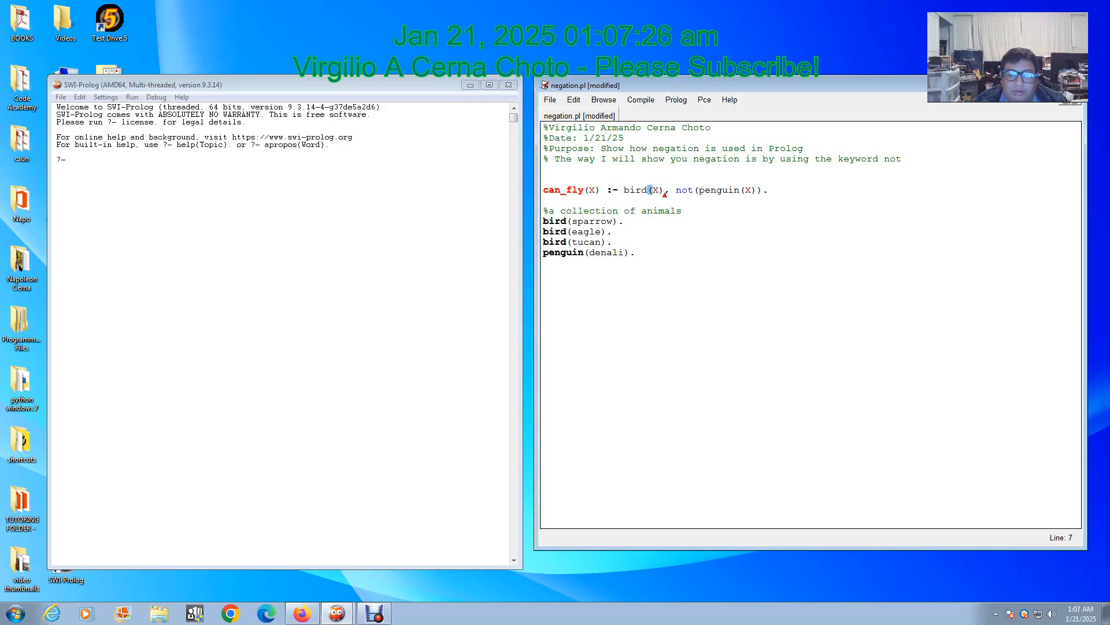
pyautogui.click(600, 191)
pyautogui.press('Down')
pyautogui.click(676, 192)
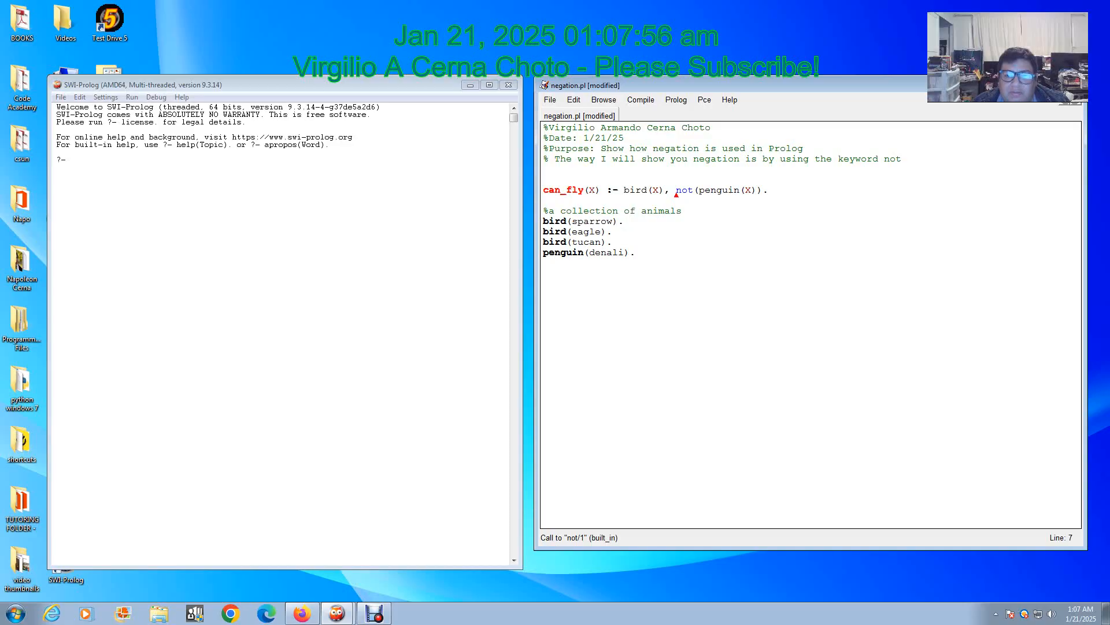
# Change the can_fly rule's condition from not(penguin(X)) to not(dog(X))
pyautogui.press('Right')
pyautogui.press('Right')
pyautogui.press('Right')
pyautogui.press('BackSpace')
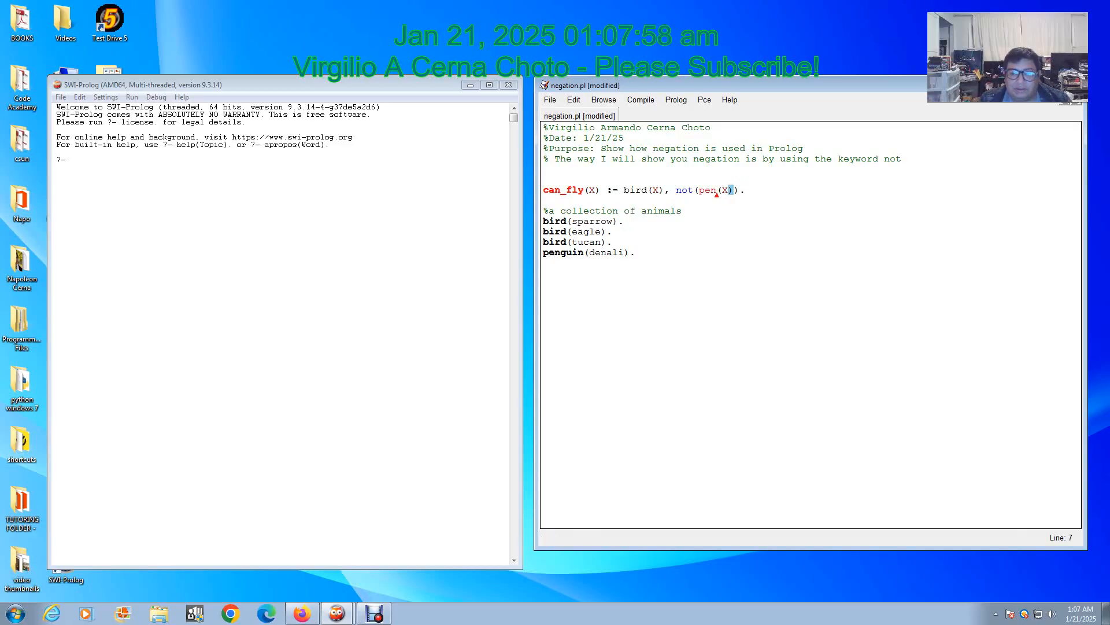
pyautogui.press('BackSpace')
pyautogui.press('BackSpace')
pyautogui.press('BackSpace')
pyautogui.write('dog')
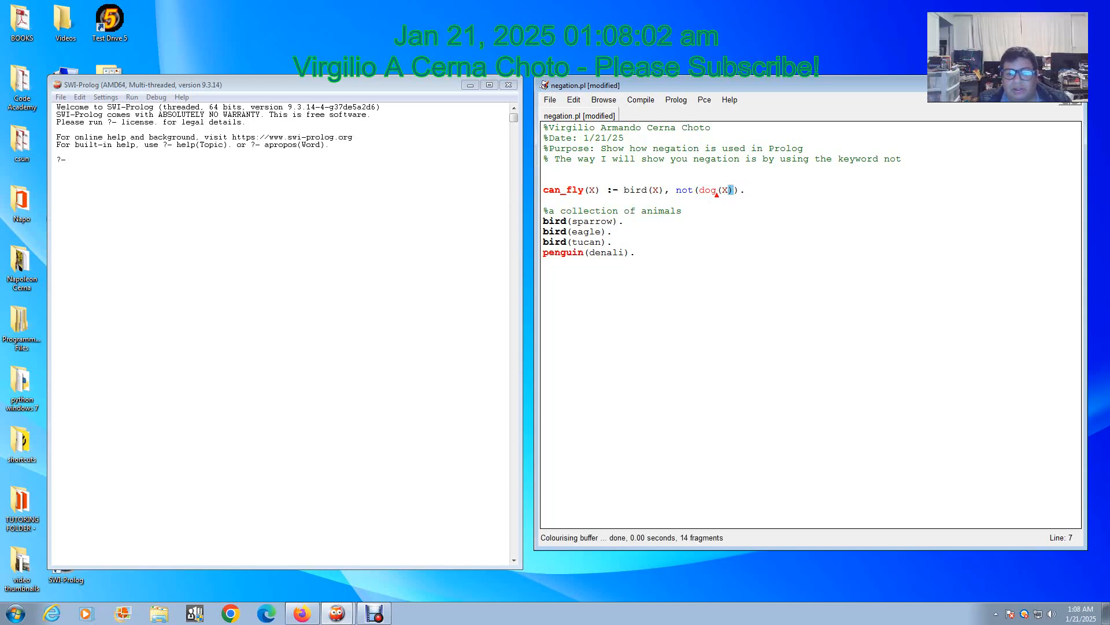
# Rewrite the penguin(denali). fact as dog(germansheperd)
pyautogui.click(583, 252)
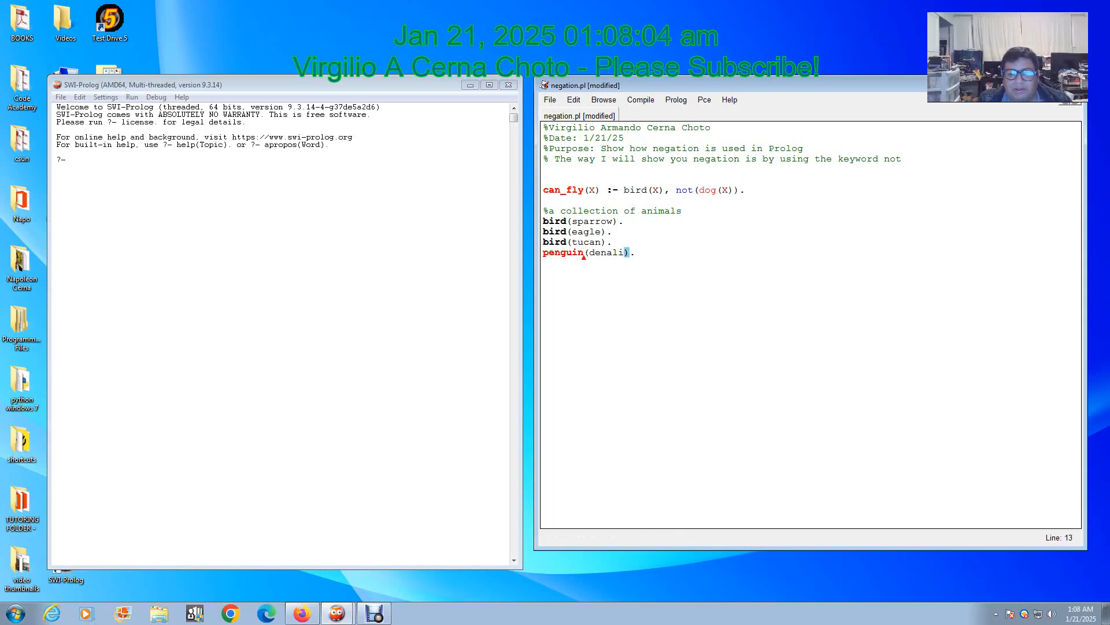
pyautogui.press('BackSpace')
pyautogui.press('BackSpace')
pyautogui.press('BackSpace')
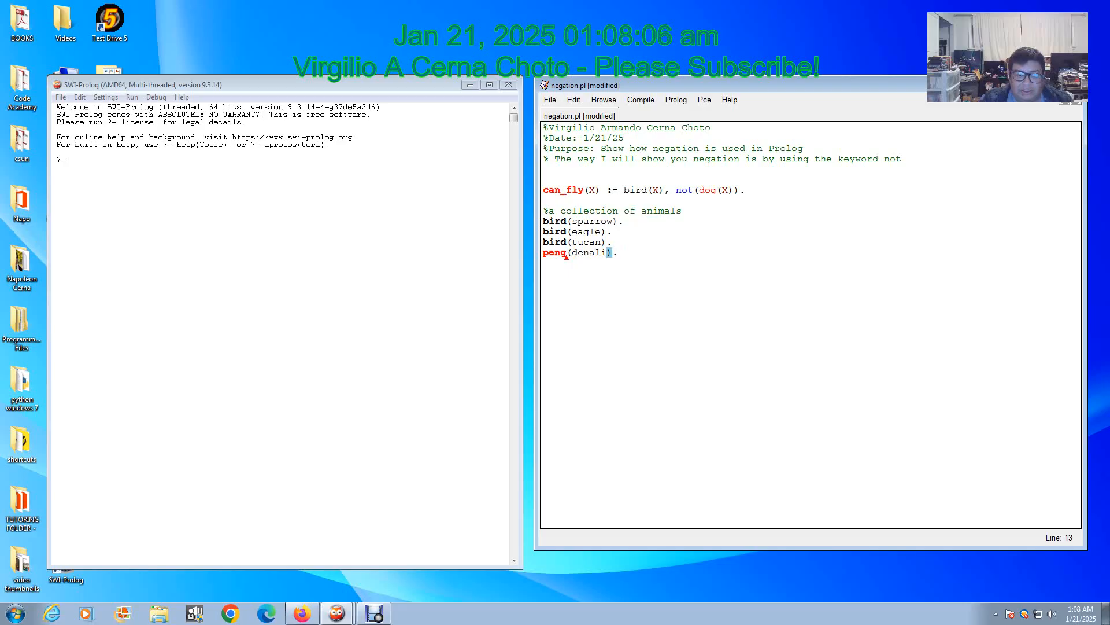
pyautogui.press('BackSpace')
pyautogui.press('BackSpace')
pyautogui.press('BackSpace')
pyautogui.press('BackSpace')
pyautogui.write('d')
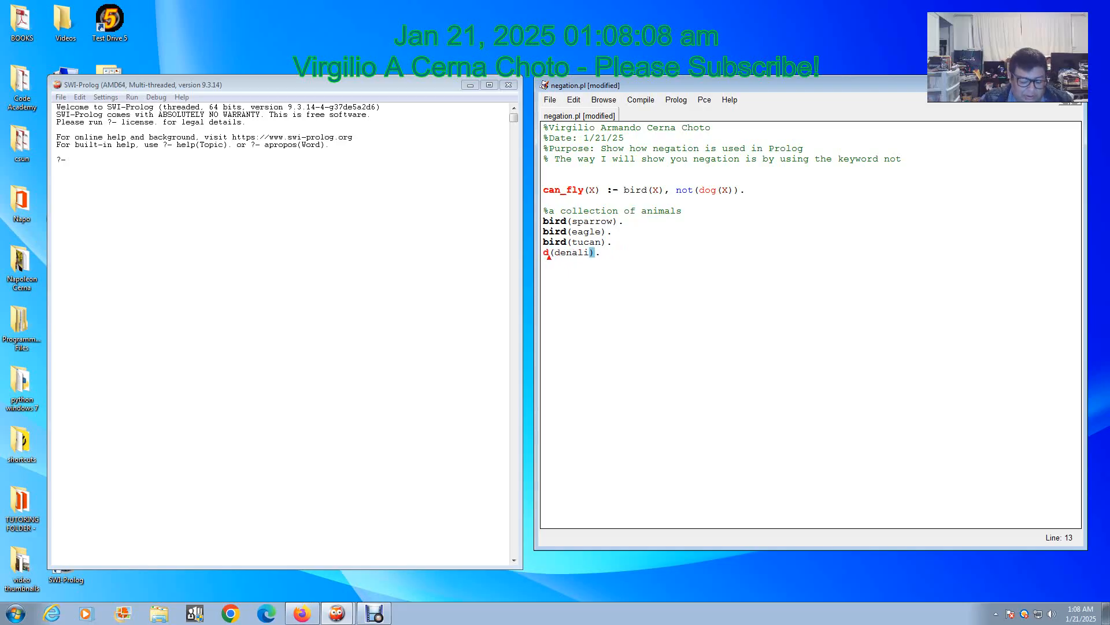
pyautogui.write('og')
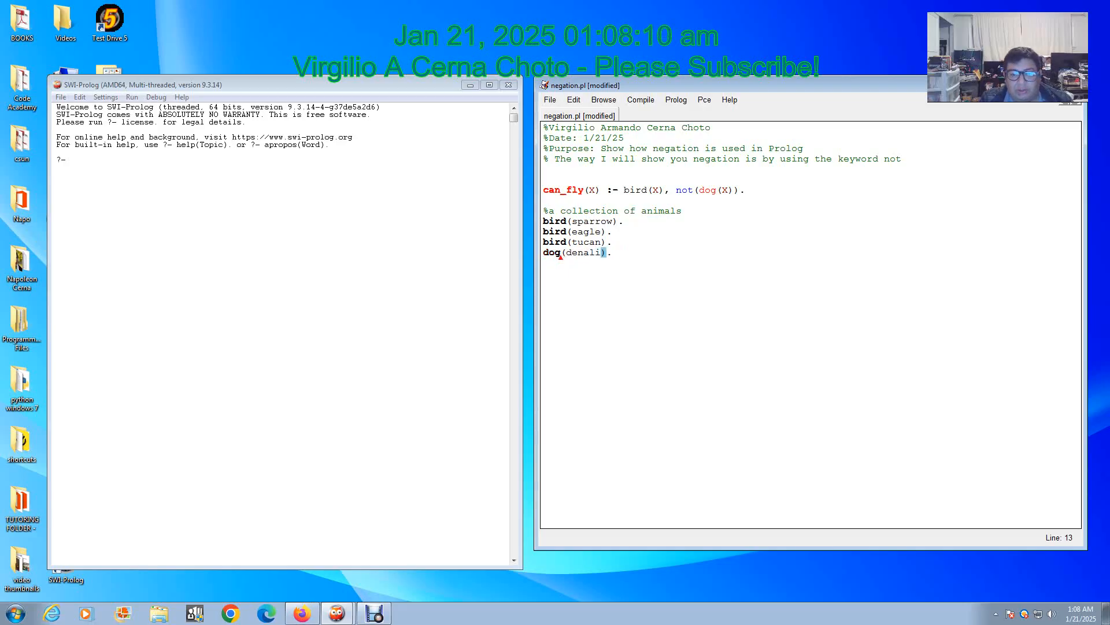
pyautogui.press('BackSpace')
pyautogui.press('BackSpace')
pyautogui.press('BackSpace')
pyautogui.press('BackSpace')
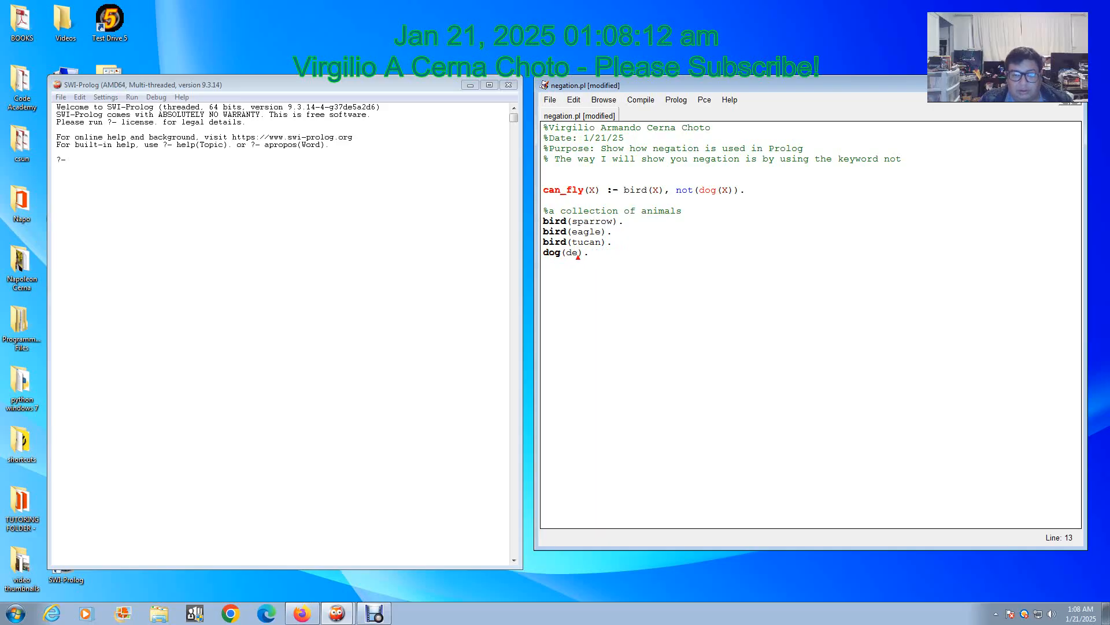
pyautogui.press('BackSpace')
pyautogui.press('BackSpace')
pyautogui.write('ger')
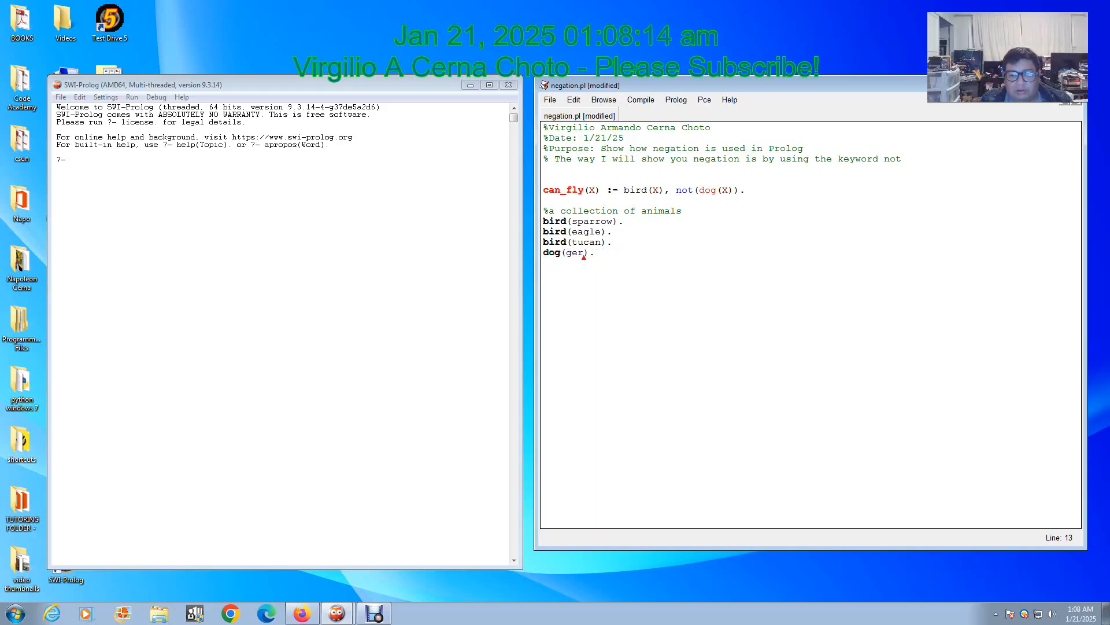
pyautogui.write('mans')
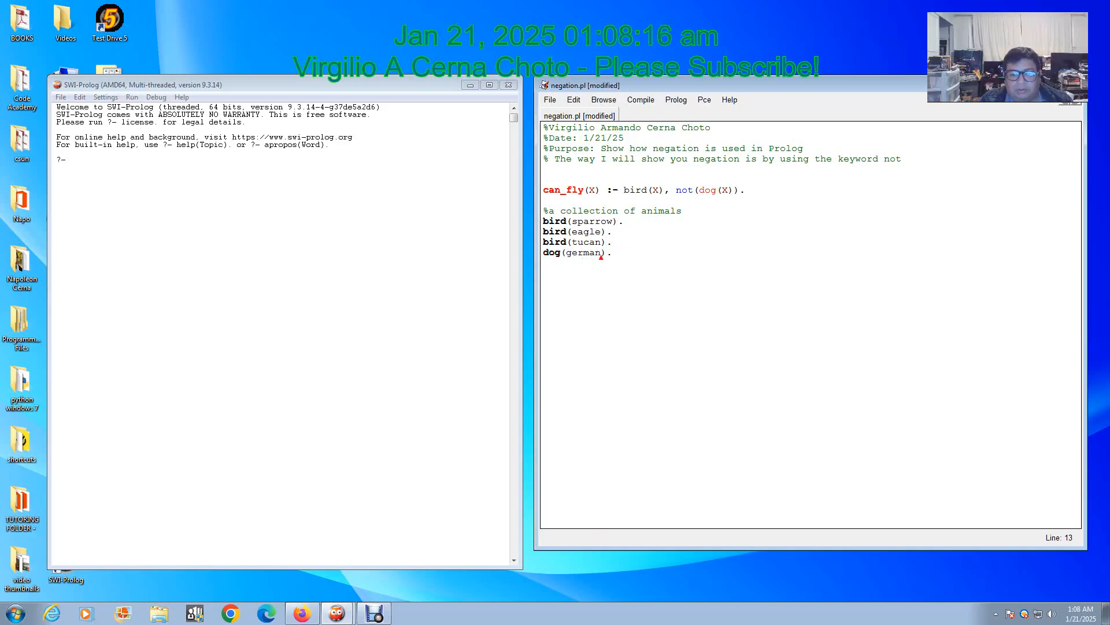
pyautogui.write('h')
pyautogui.write('epp')
pyautogui.press('BackSpace')
pyautogui.write('erd')
# Add the fact dog(pitbull). on a new line, fixing the misspelled name
pyautogui.press('End')
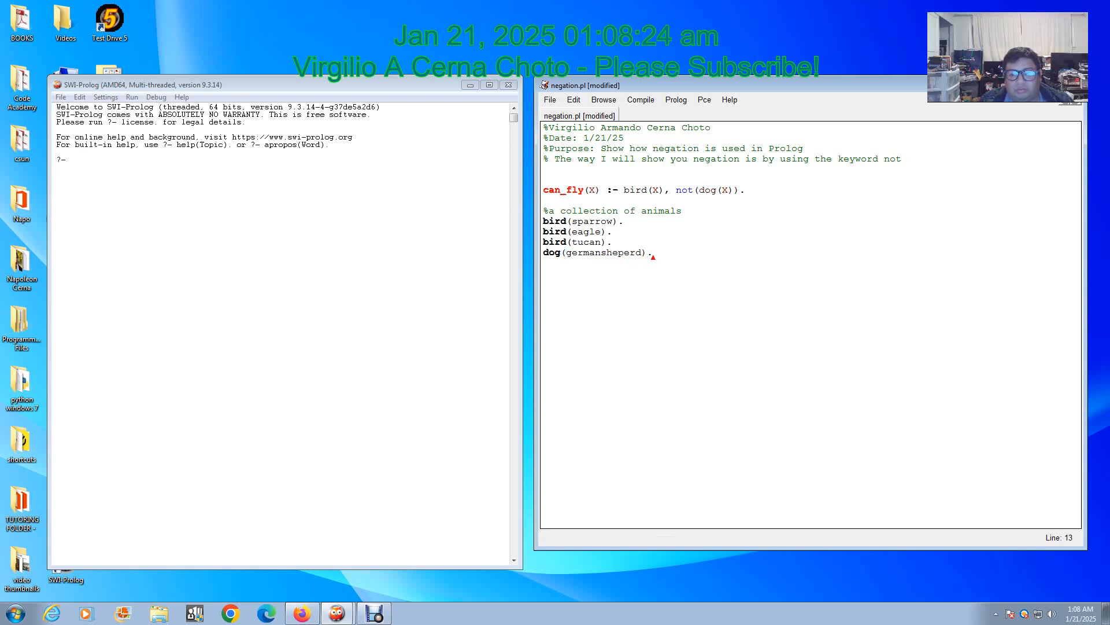
pyautogui.press('Return')
pyautogui.write('dog')
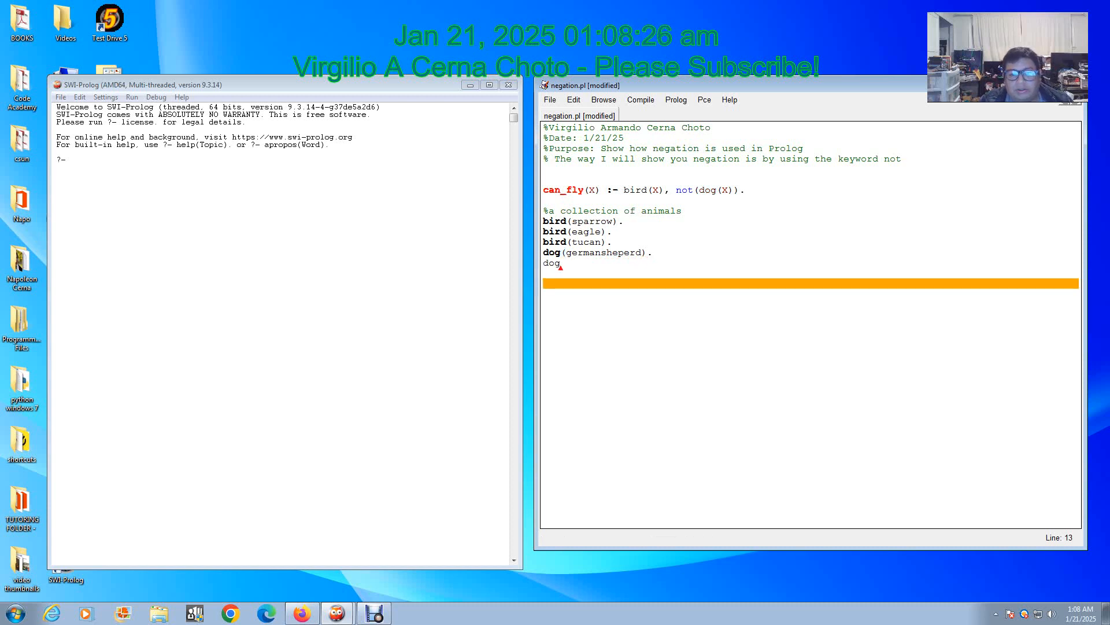
pyautogui.write('(pit')
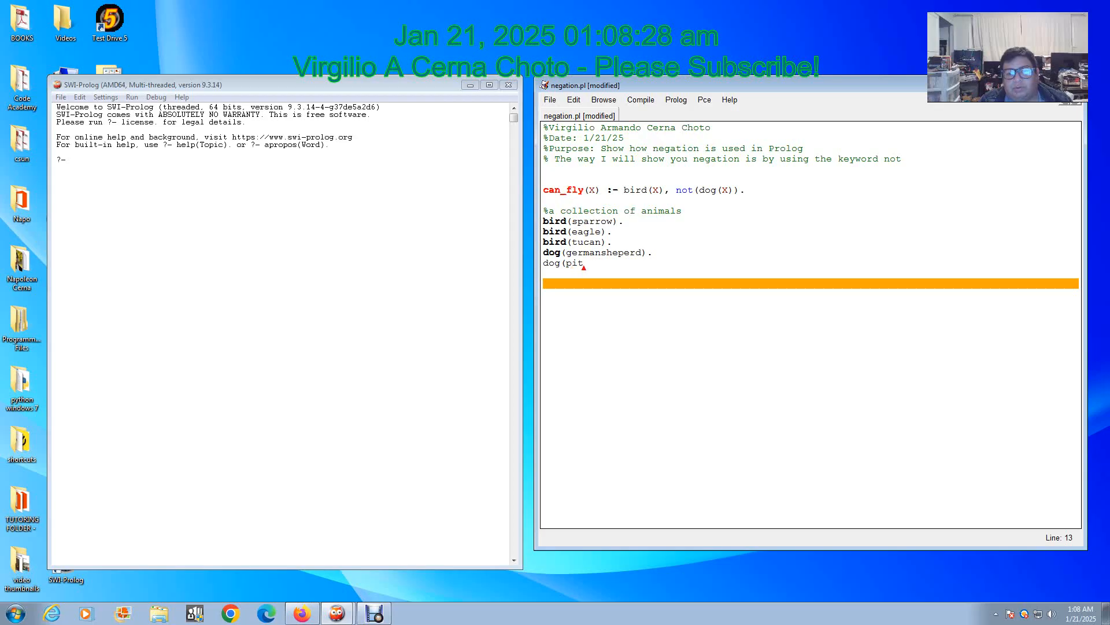
pyautogui.write('tbul')
pyautogui.press('BackSpace')
pyautogui.press('BackSpace')
pyautogui.press('BackSpace')
pyautogui.press('BackSpace')
pyautogui.press('BackSpace')
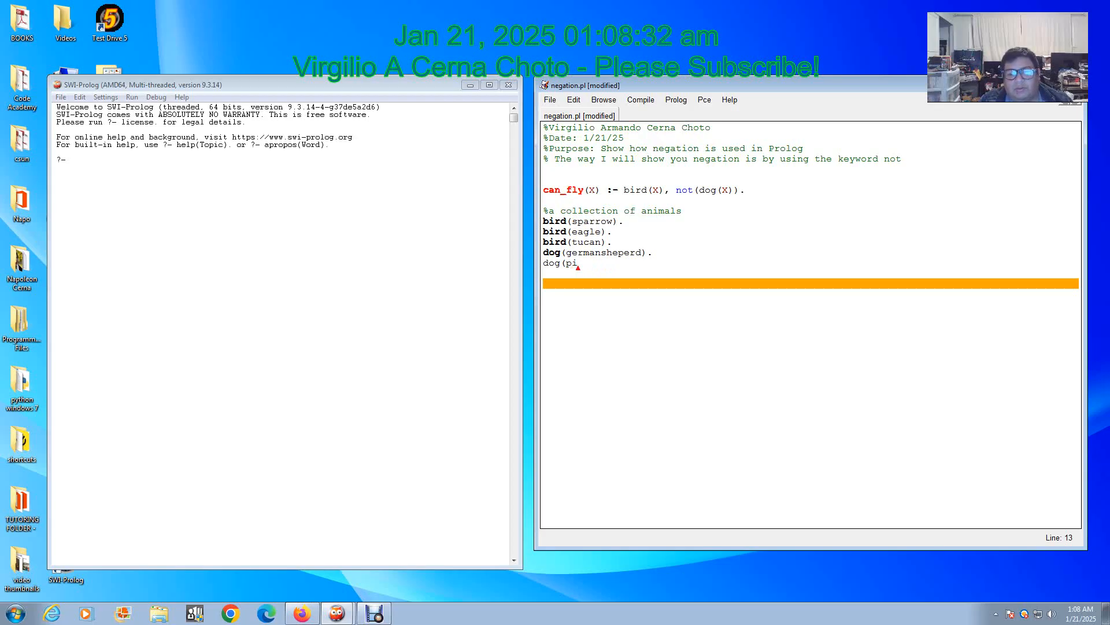
pyautogui.press('BackSpace')
pyautogui.press('BackSpace')
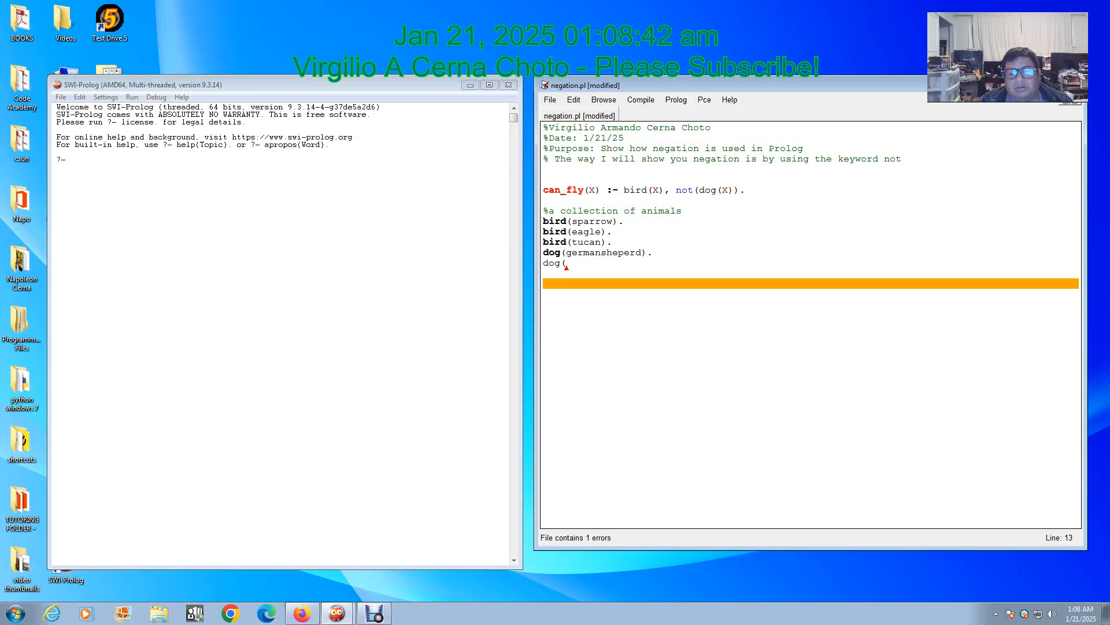
pyautogui.write('pit')
pyautogui.write('bull)')
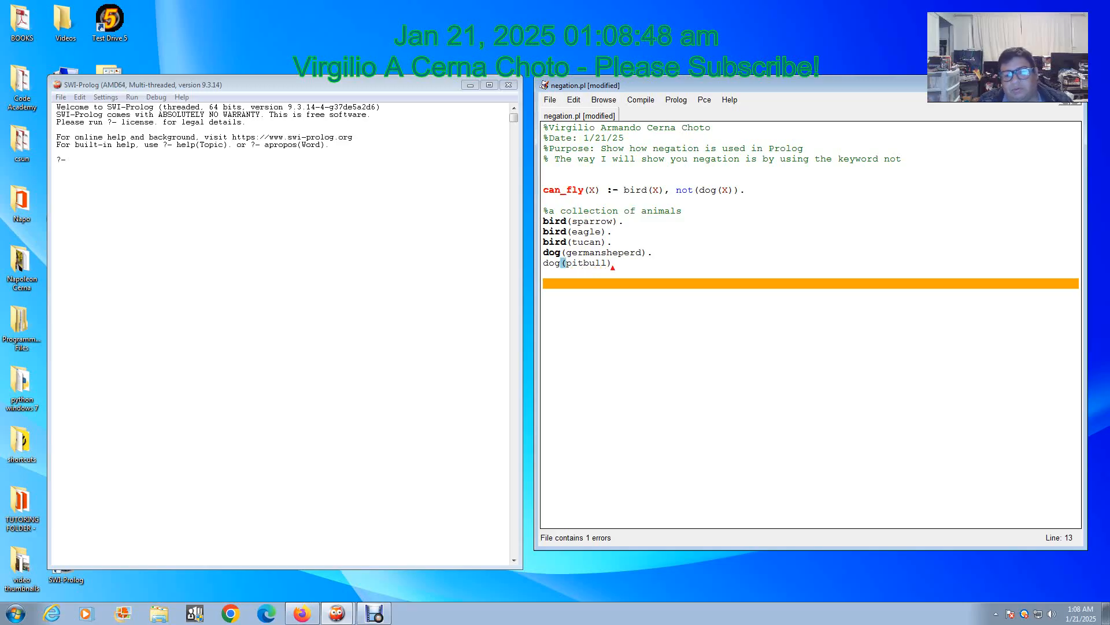
pyautogui.press('Return')
pyautogui.press('Return')
pyautogui.press('Return')
pyautogui.press('BackSpace')
pyautogui.press('BackSpace')
pyautogui.press('BackSpace')
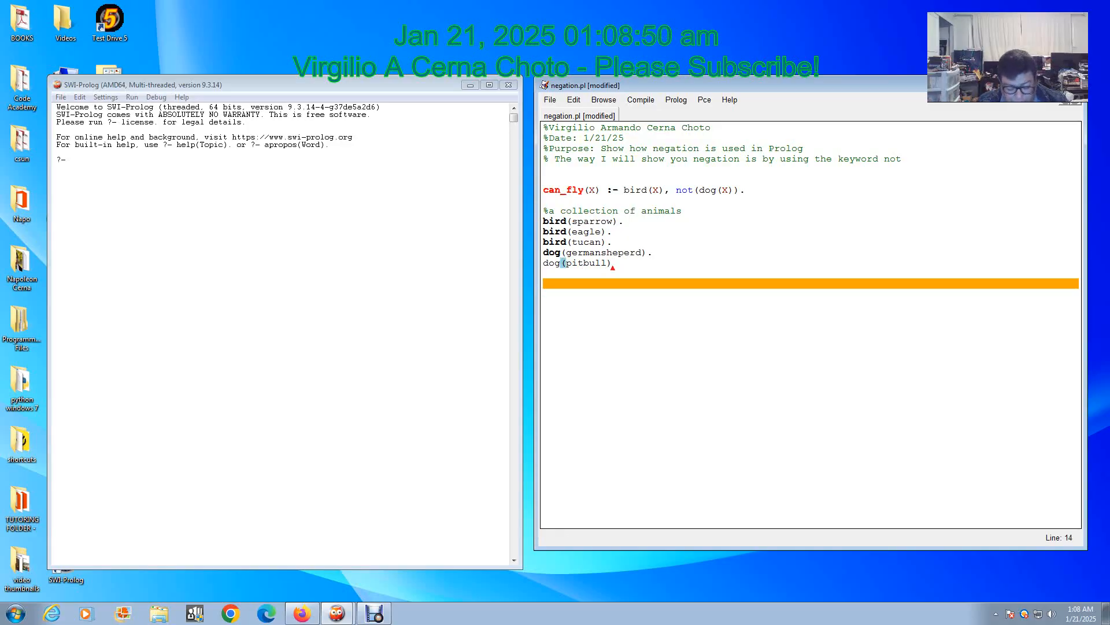
pyautogui.write('.')
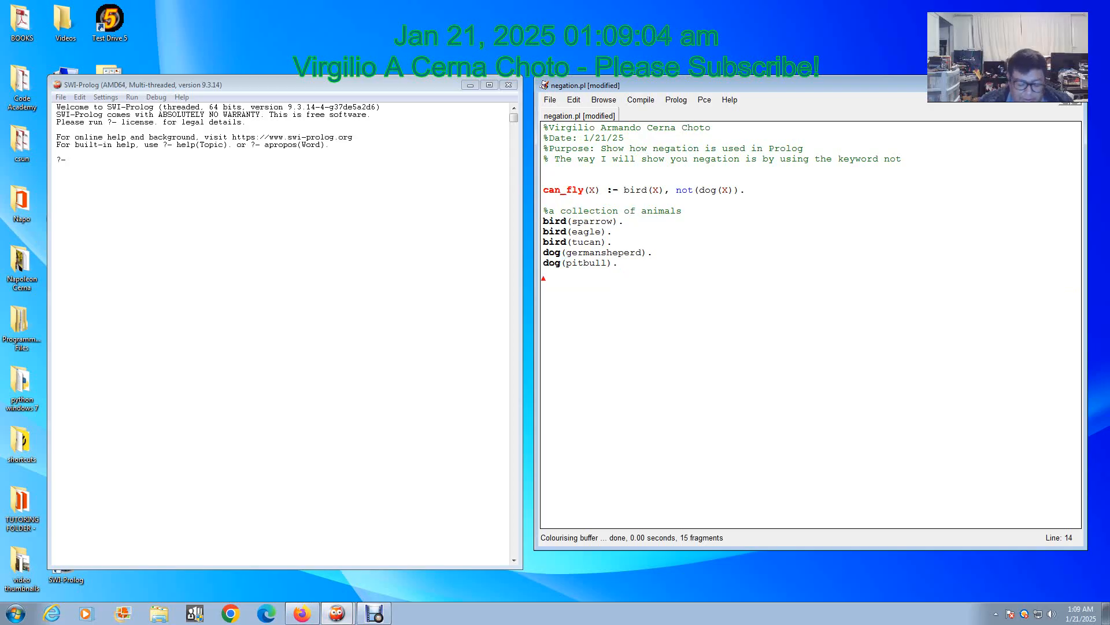
# Start a cat(blackcat). fact on a new line after dog(pitbull)
pyautogui.press('Return')
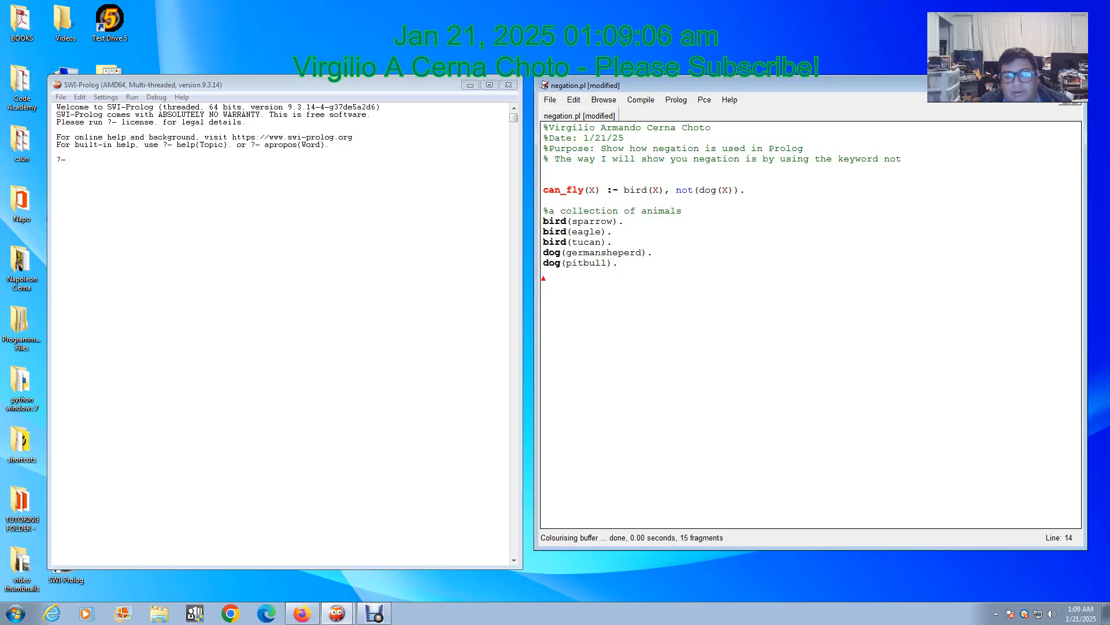
pyautogui.write('cat(')
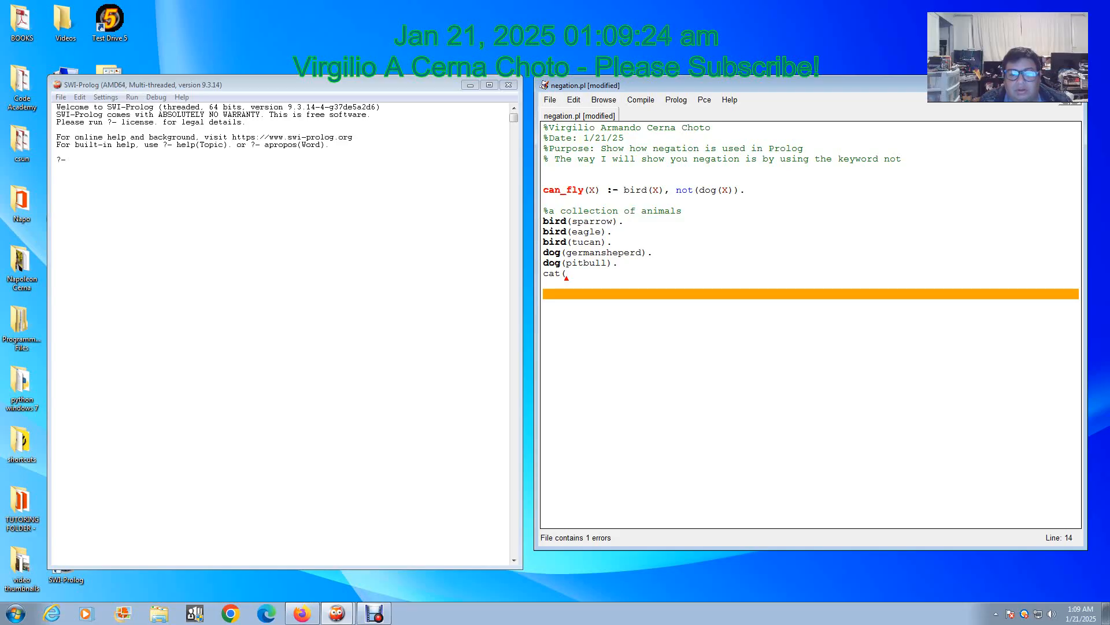
pyautogui.write('c')
pyautogui.write('a')
pyautogui.press('BackSpace')
pyautogui.press('BackSpace')
pyautogui.write('bla')
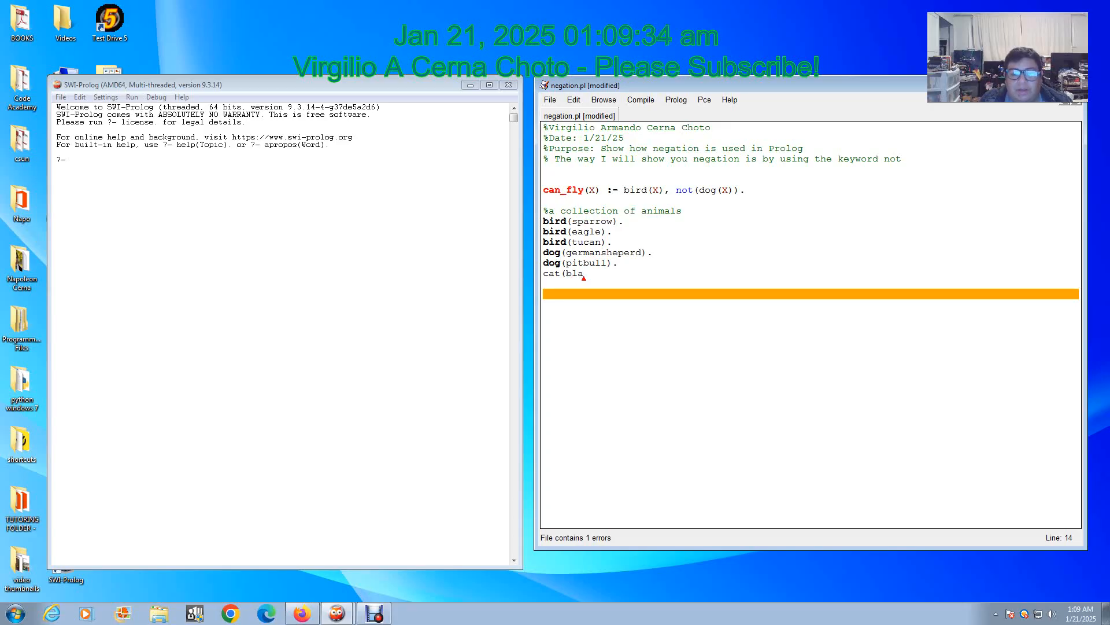
pyautogui.write('ckcat)')
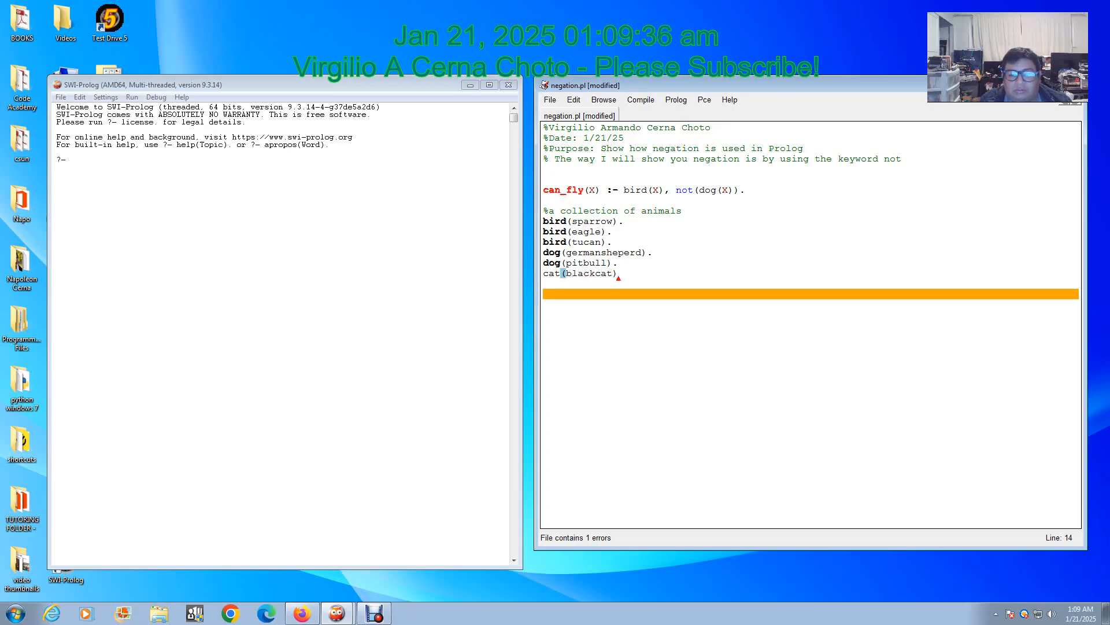
pyautogui.write('.')
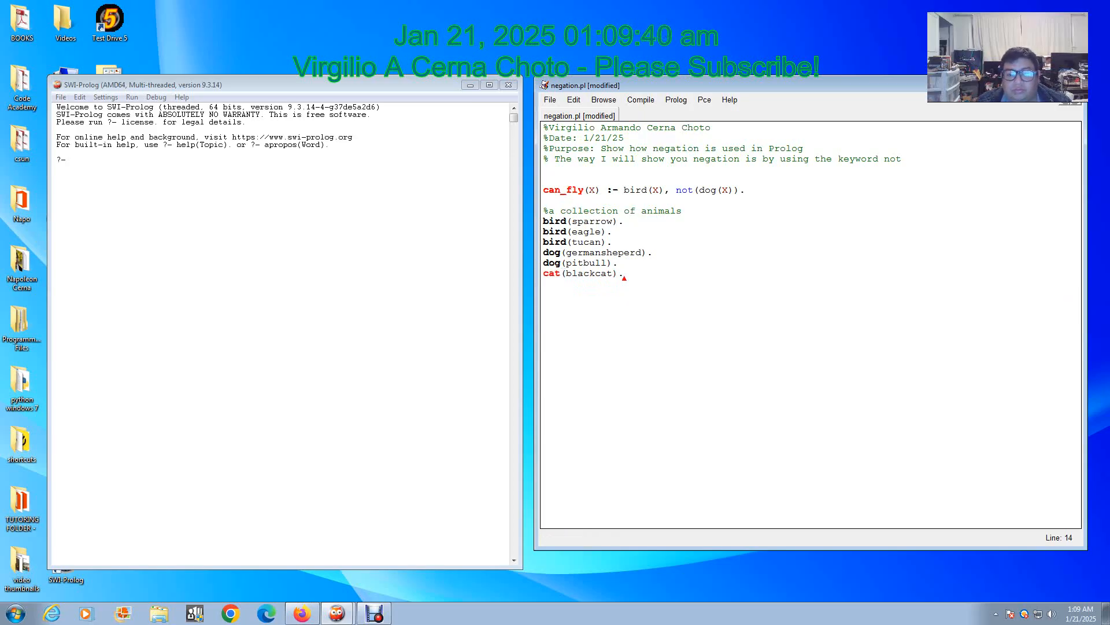
# Delete the cat(blackcat). fact so only the bird and dog facts remain
pyautogui.click(613, 248)
pyautogui.press('Down')
pyautogui.press('Down')
pyautogui.press('Down')
pyautogui.press('End')
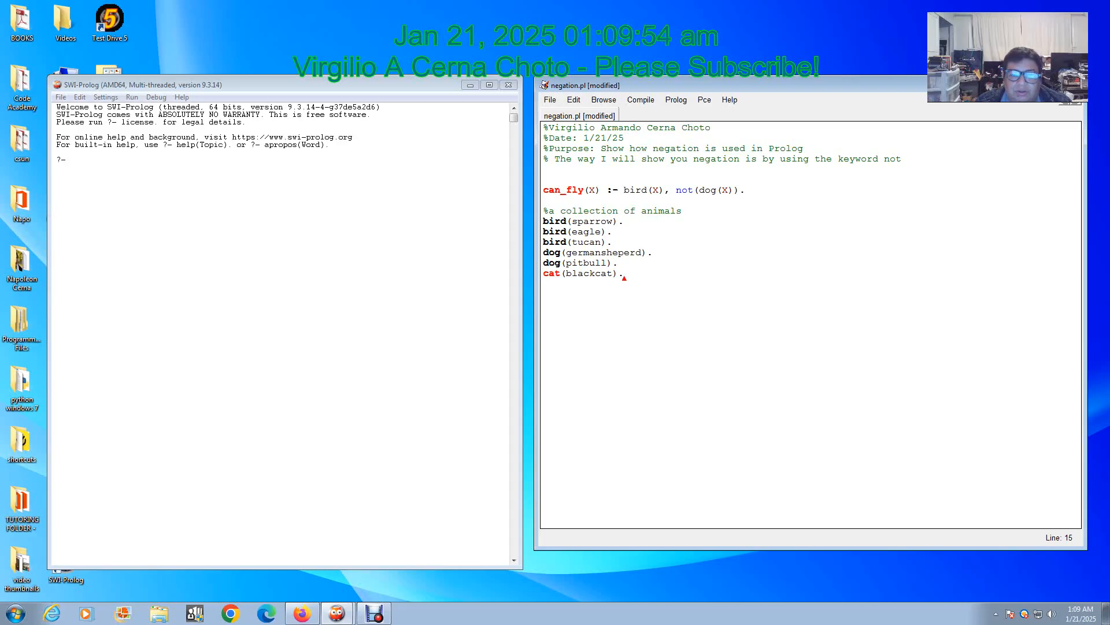
pyautogui.press('BackSpace')
pyautogui.press('BackSpace')
pyautogui.press('BackSpace')
pyautogui.press('BackSpace')
pyautogui.press('BackSpace')
pyautogui.press('BackSpace')
pyautogui.press('BackSpace')
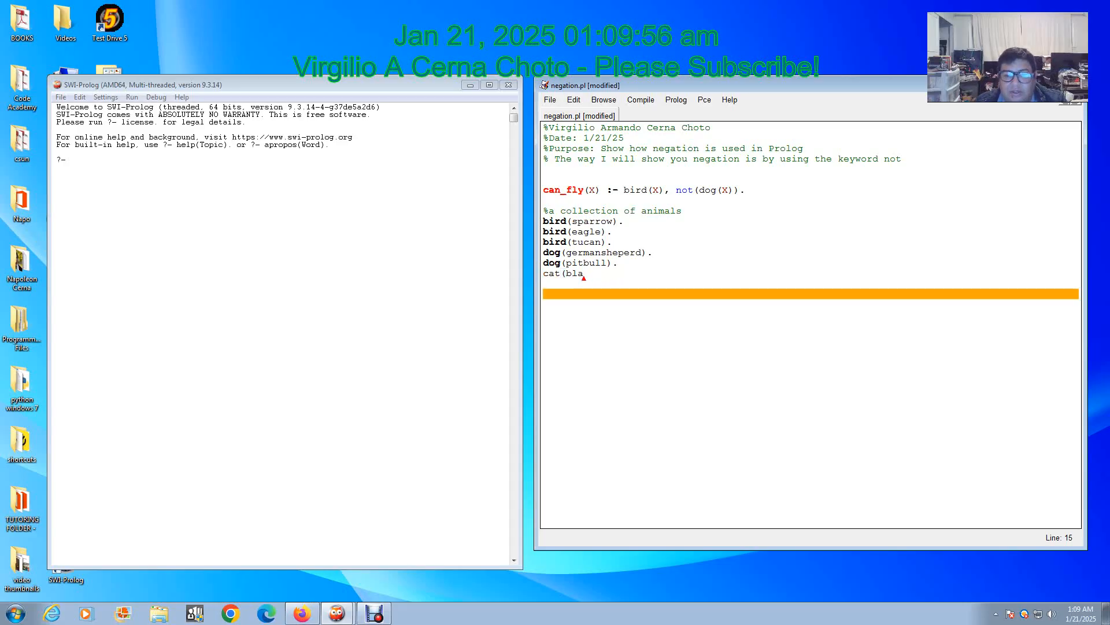
pyautogui.press('BackSpace')
pyautogui.press('BackSpace')
pyautogui.press('BackSpace')
pyautogui.press('BackSpace')
pyautogui.press('BackSpace')
pyautogui.press('BackSpace')
pyautogui.press('BackSpace')
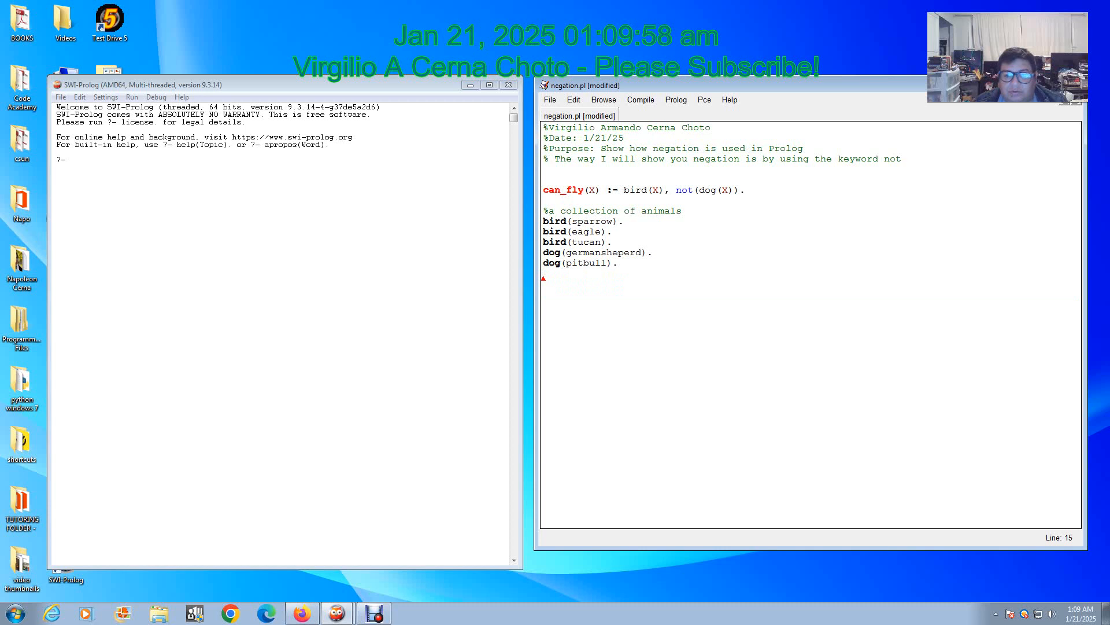
pyautogui.press('Up')
pyautogui.press('Up')
pyautogui.press('Up')
pyautogui.press('End')
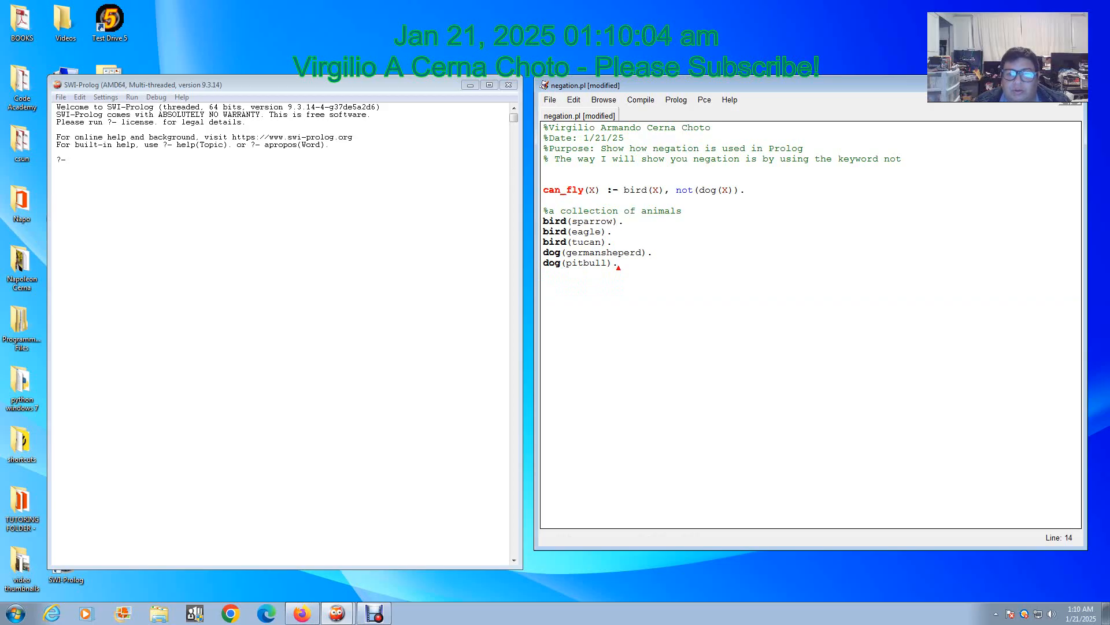
# Compile the buffer, saving negation.pl first, and switch to the query console
pyautogui.hotkey('alt', 'c')
pyautogui.press('Down')
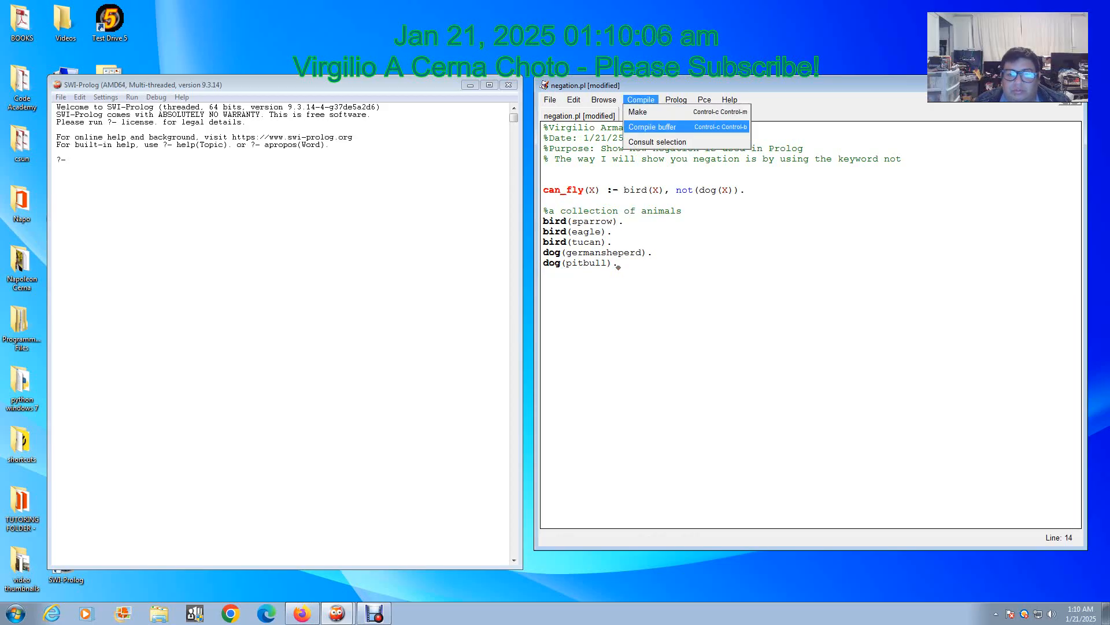
pyautogui.press('Return')
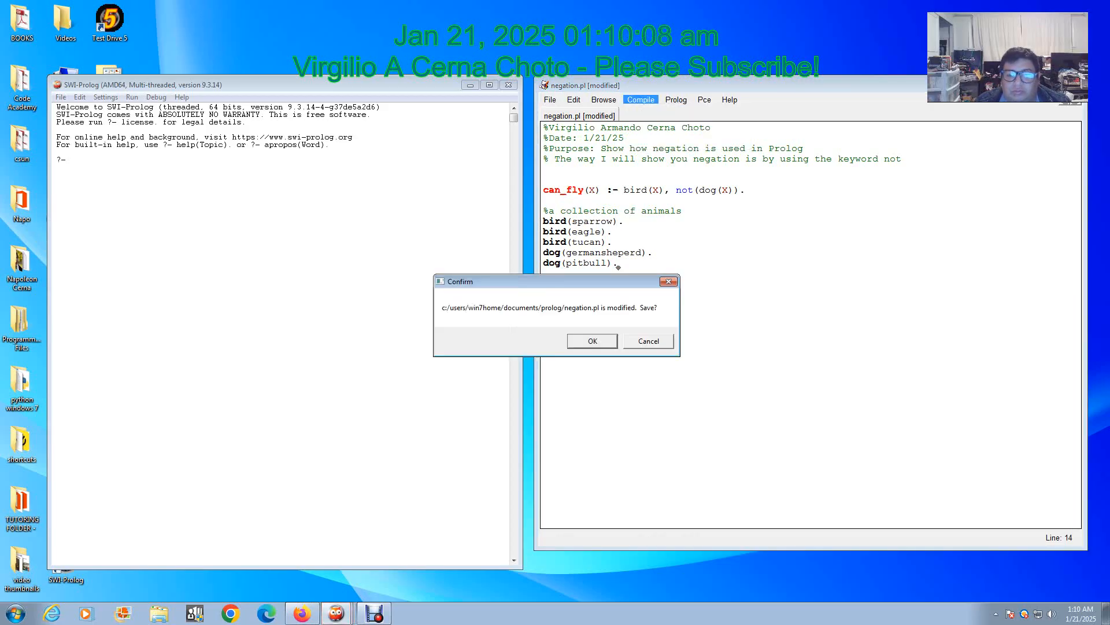
pyautogui.press('Return')
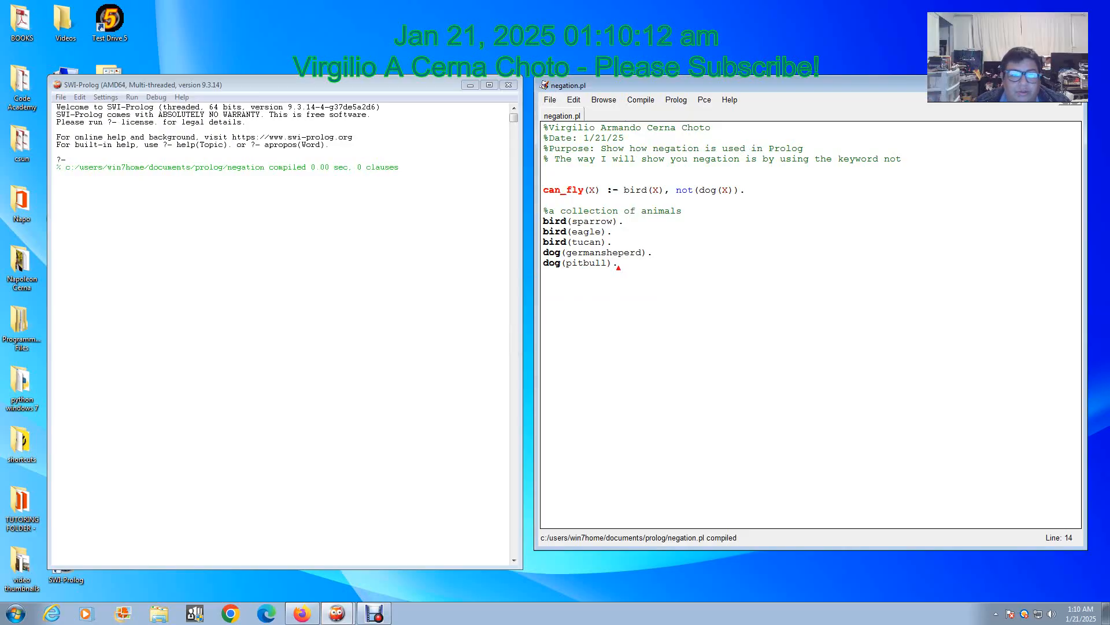
pyautogui.hotkey('alt', 'Tab')
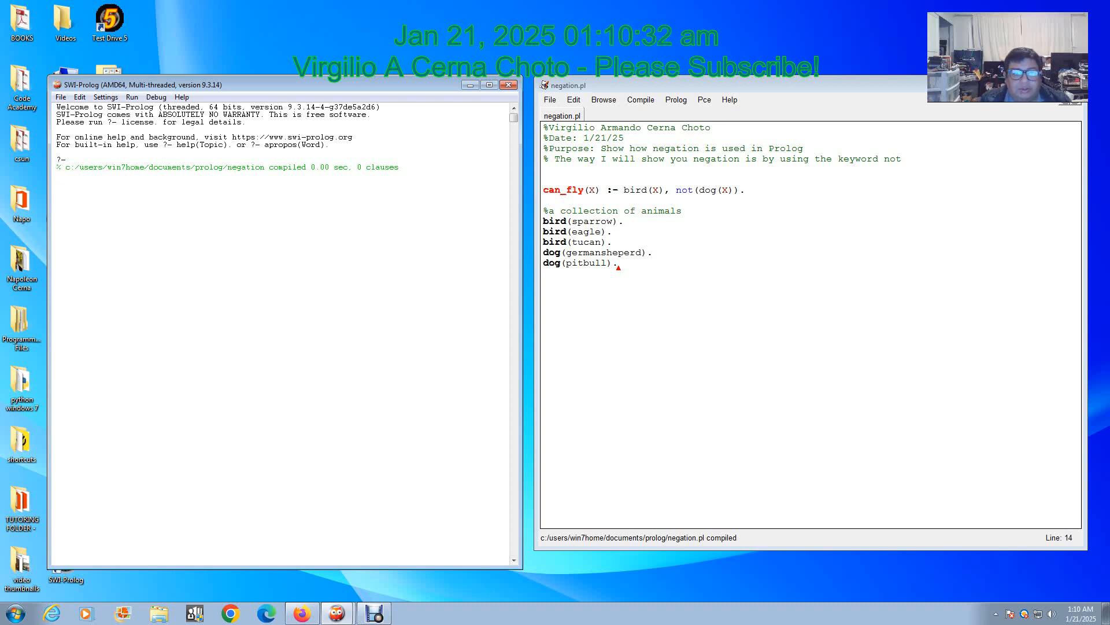
# Run can_fly(BIRD). and step through the answers sparrow, eagle and tucan
pyautogui.press('Return')
pyautogui.write('can')
pyautogui.write('n')
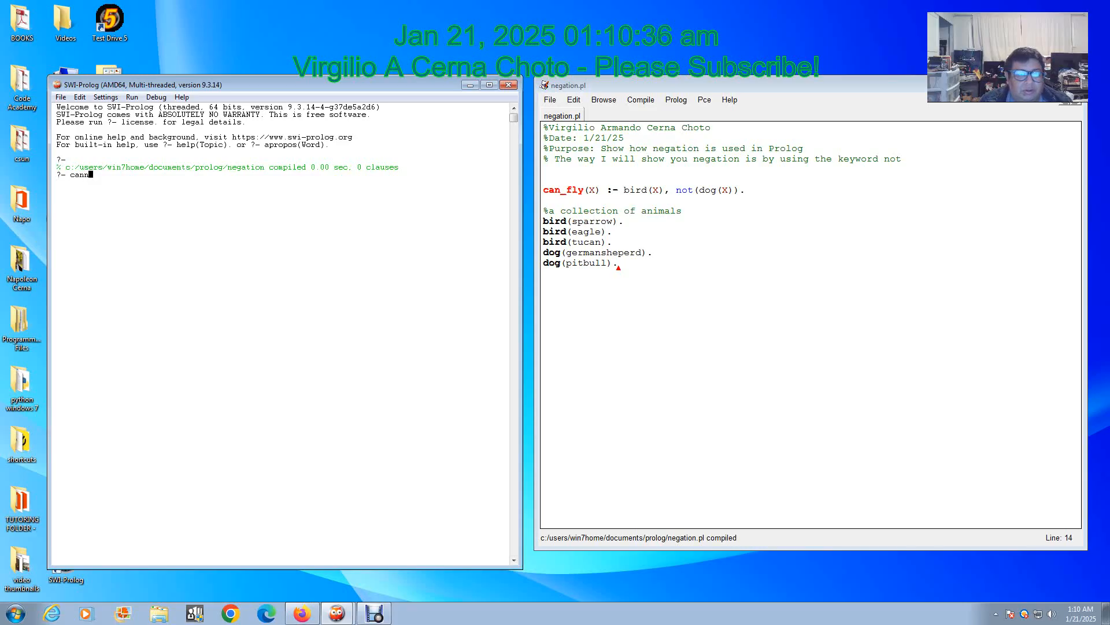
pyautogui.press('BackSpace')
pyautogui.write('_fl')
pyautogui.write('y(')
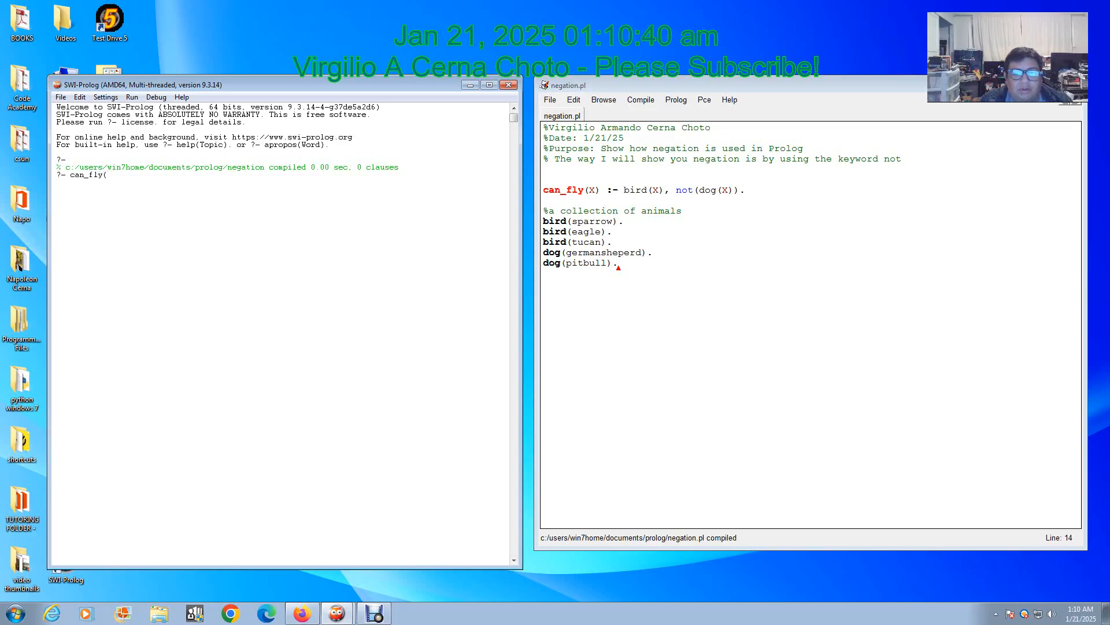
pyautogui.write('e')
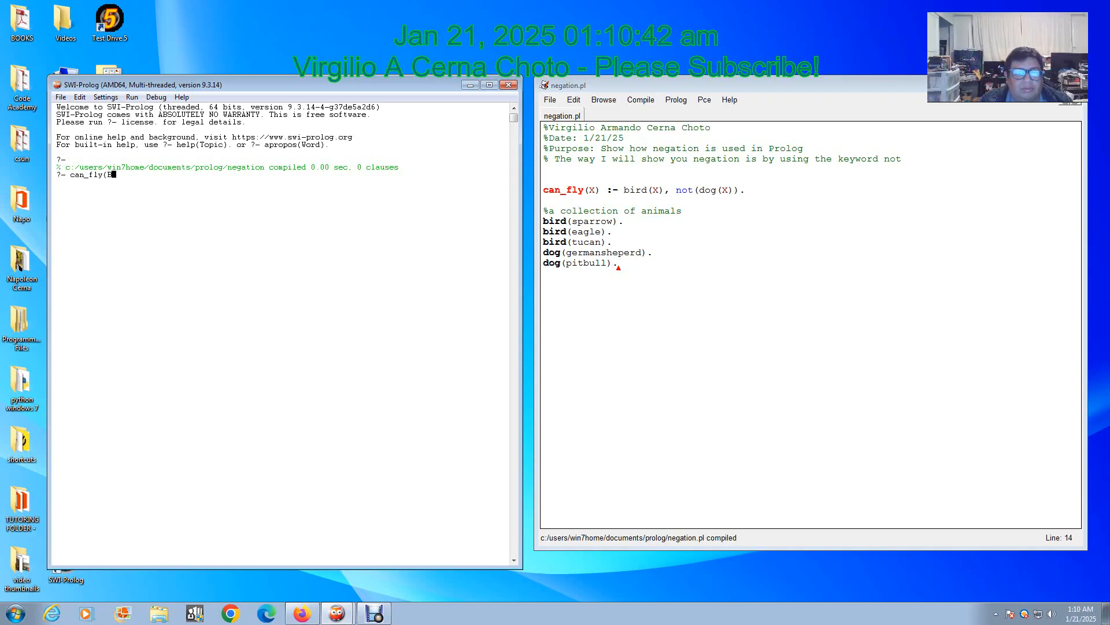
pyautogui.write('IRD)')
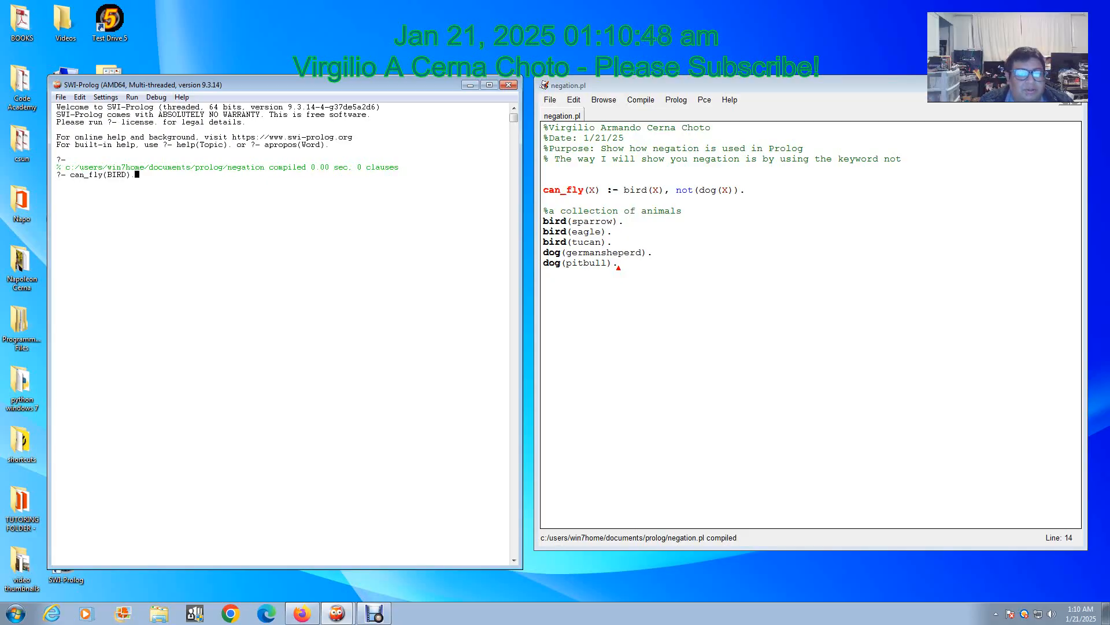
pyautogui.write('.')
pyautogui.press('Return')
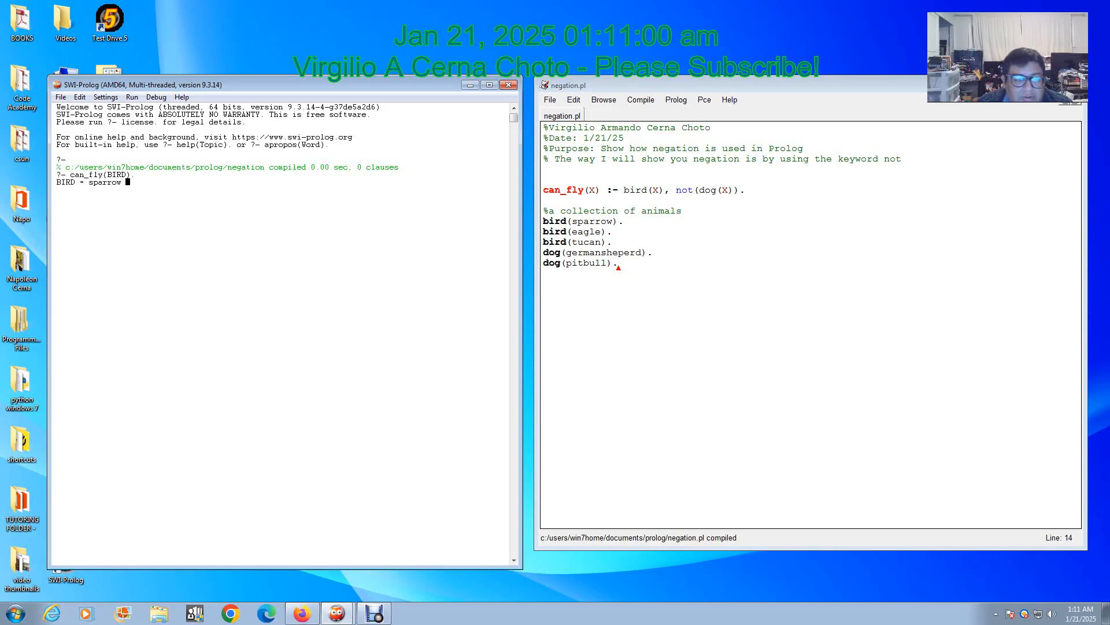
pyautogui.press(';')
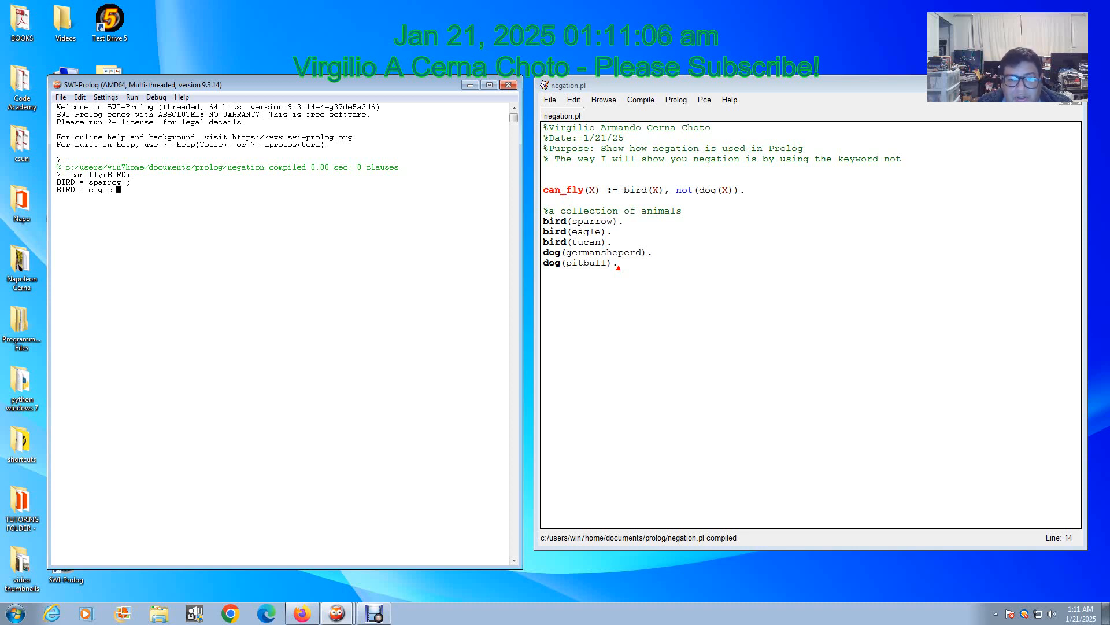
pyautogui.write(';')
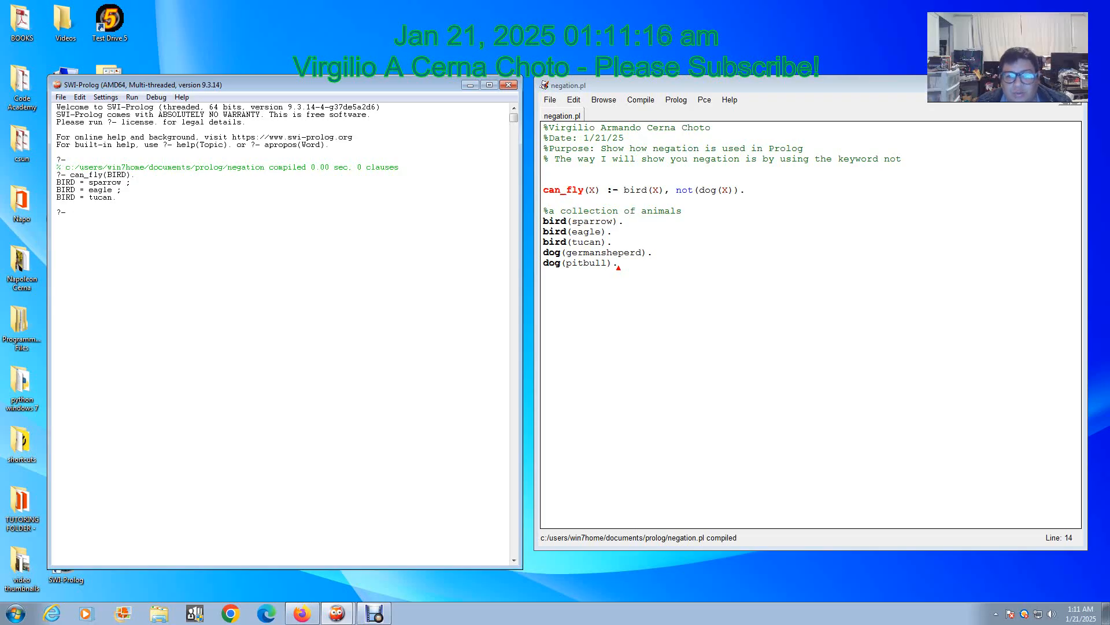
# Highlight the bird(X) and not conditions of the can_fly rule in the editor
pyautogui.doubleClick(683, 190)
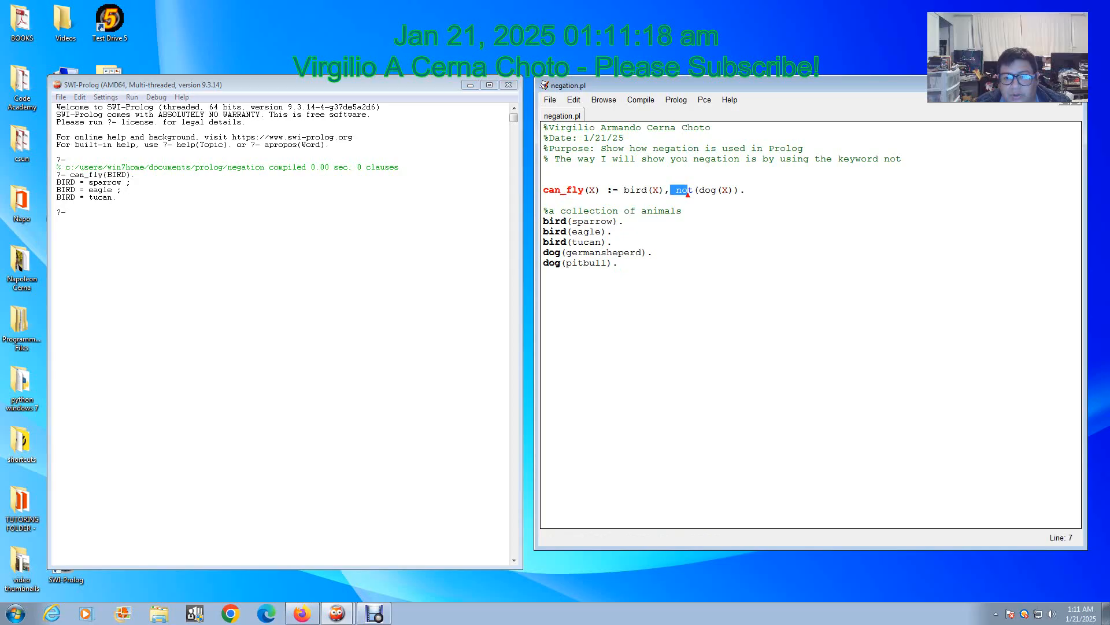
pyautogui.press('Right')
pyautogui.press('Left')
pyautogui.press('Left')
pyautogui.press('Left')
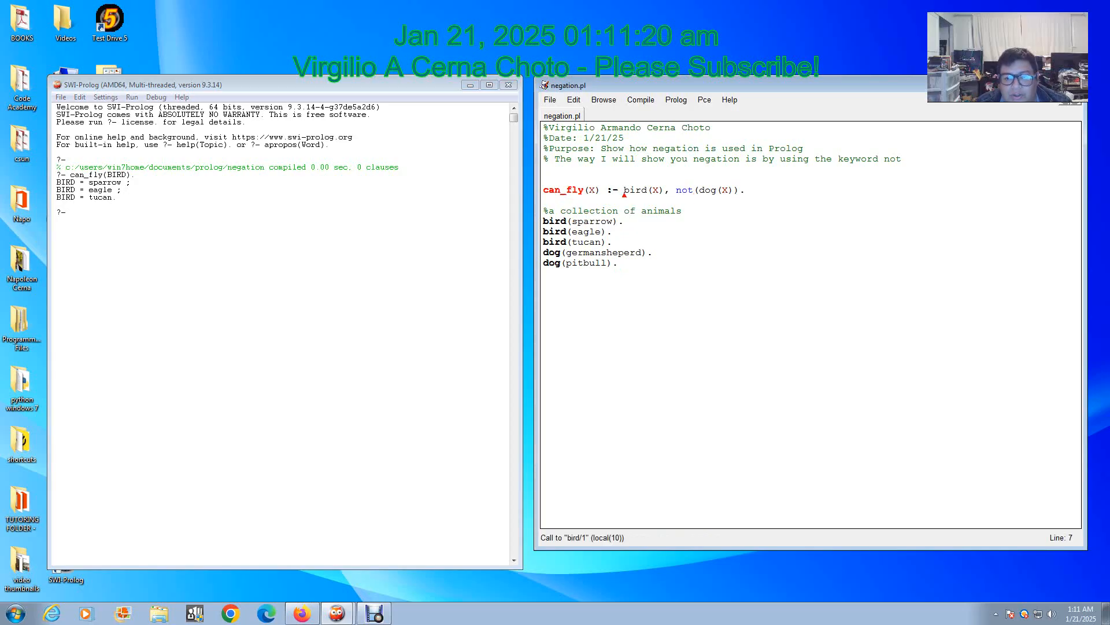
pyautogui.hotkey('shift', 'Right')
pyautogui.hotkey('shift', 'Right')
pyautogui.hotkey('shift', 'Right')
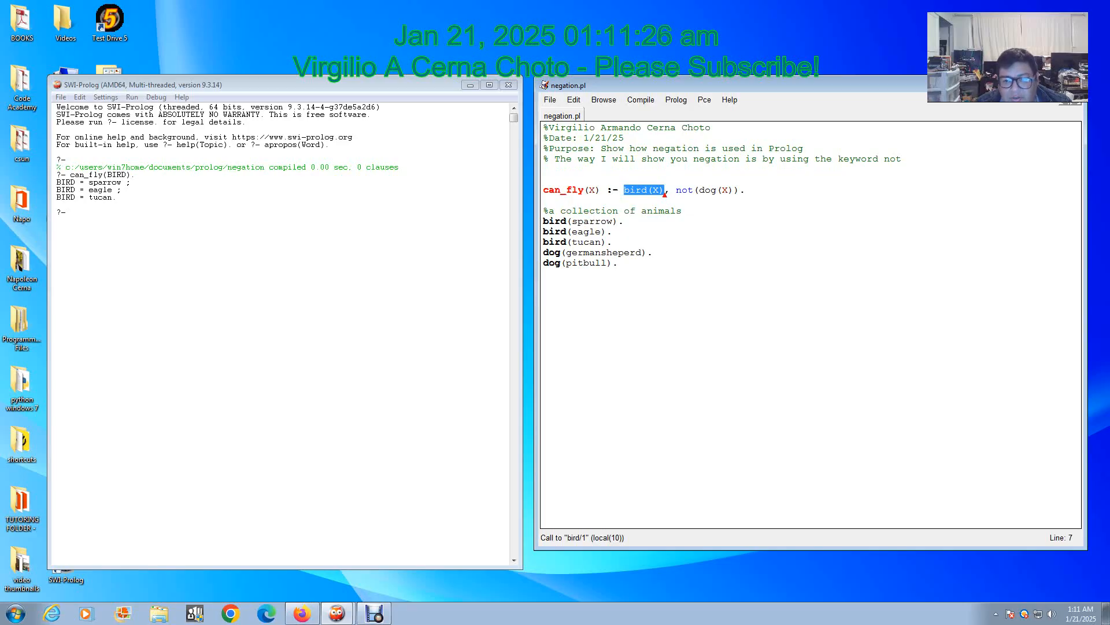
pyautogui.press('Right')
pyautogui.press('Right')
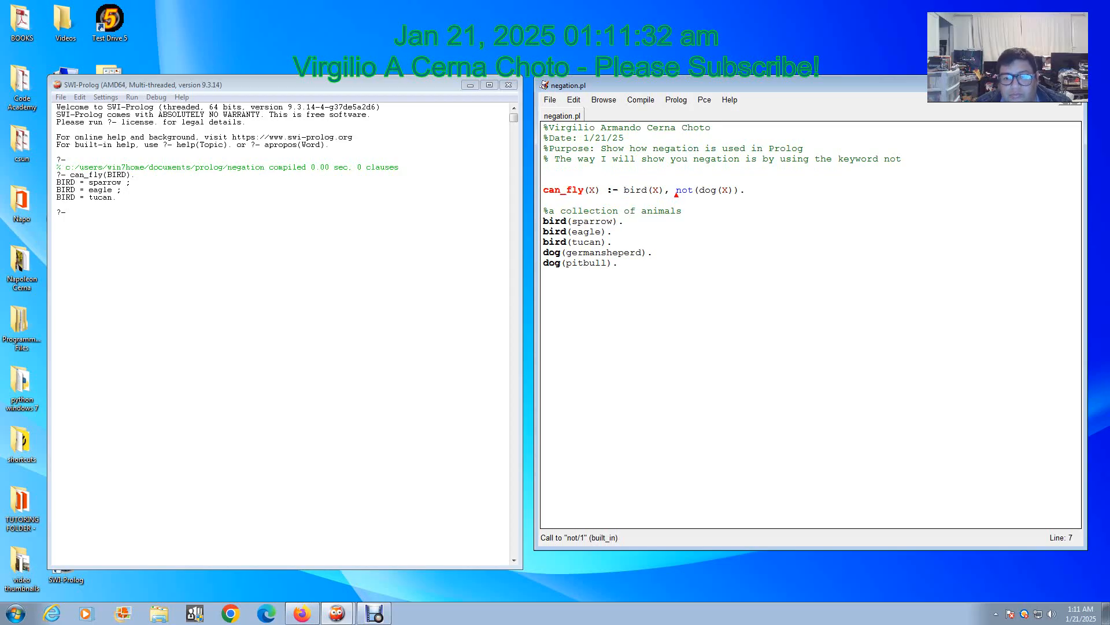
pyautogui.hotkey('ctrl', 'End')
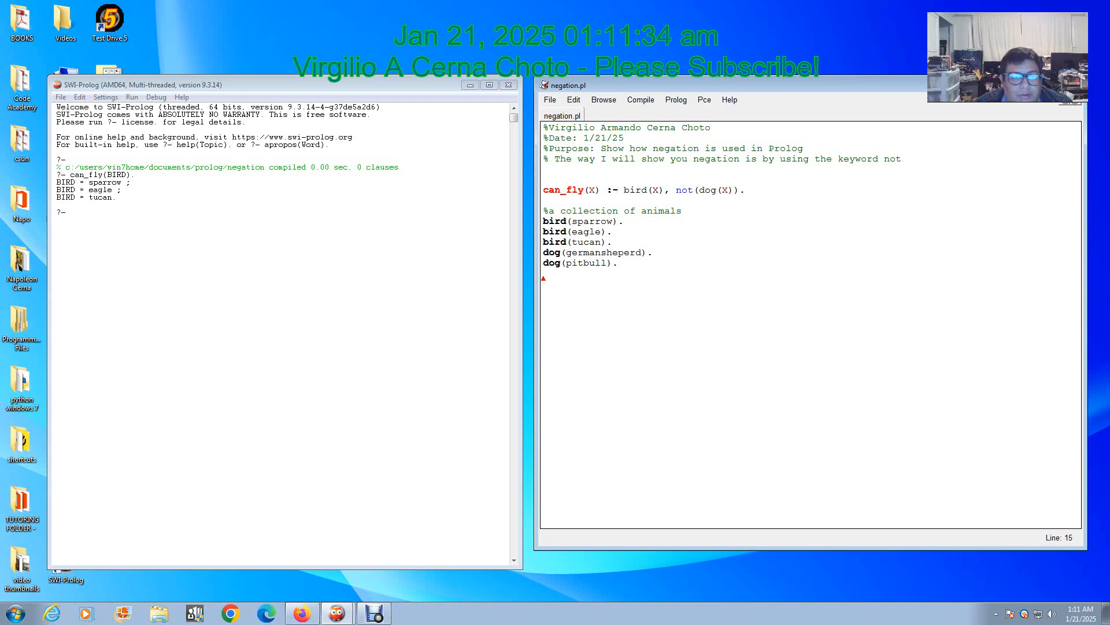
# Select the can_fly query and its three answers in the console to copy them
pyautogui.moveTo(116, 197)
pyautogui.mouseDown()
pyautogui.moveTo(88, 174)
pyautogui.moveTo(57, 175)
pyautogui.moveTo(57, 205)
pyautogui.mouseUp()
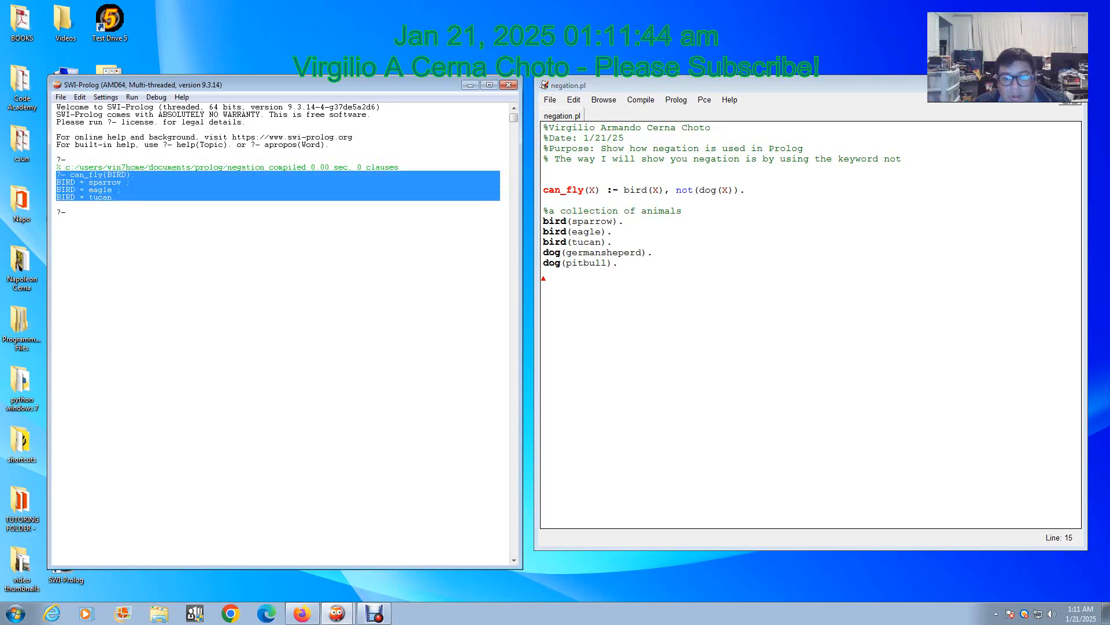
# Paste the can_fly query and its sparrow, eagle and tucan answers as % comment lines
pyautogui.press('Return')
pyautogui.press('Return')
pyautogui.press('Return')
pyautogui.write('%')
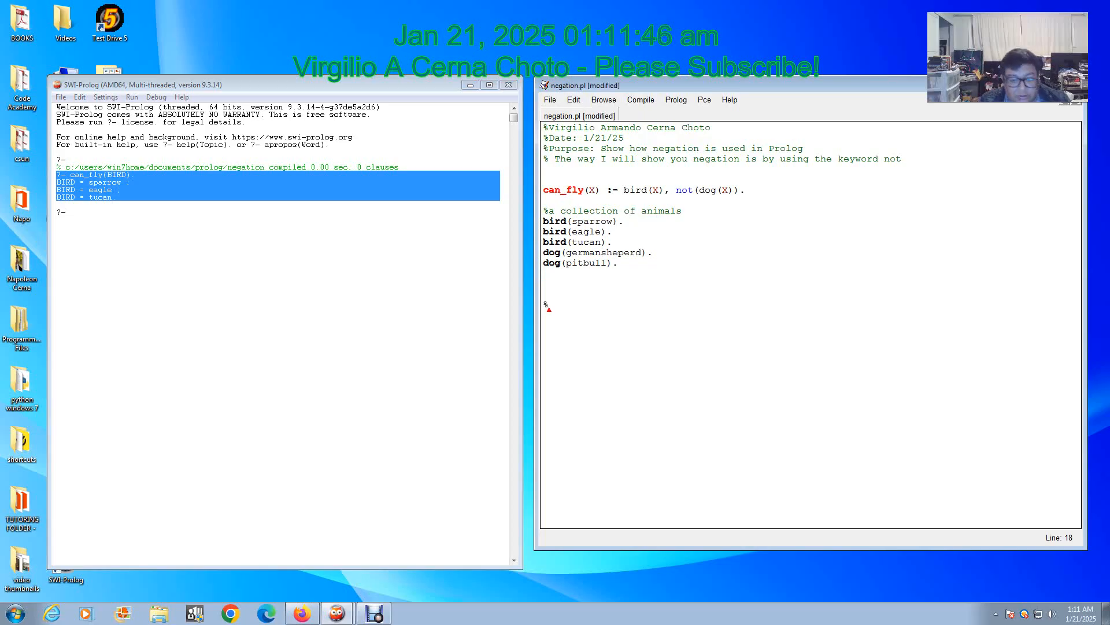
pyautogui.hotkey('ctrl', 'v')
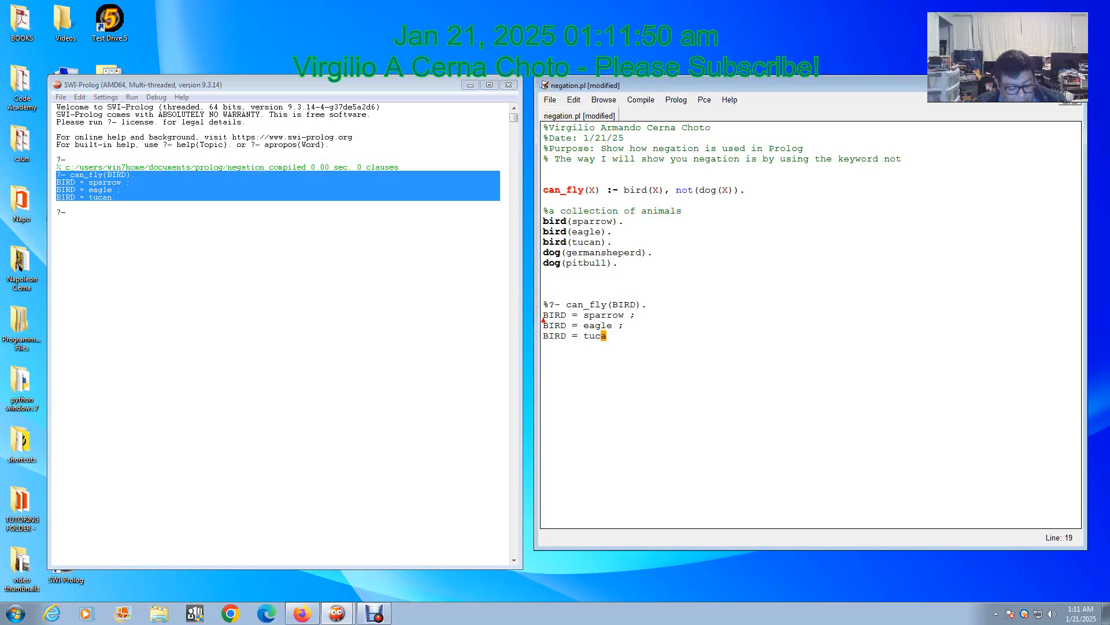
pyautogui.write('%')
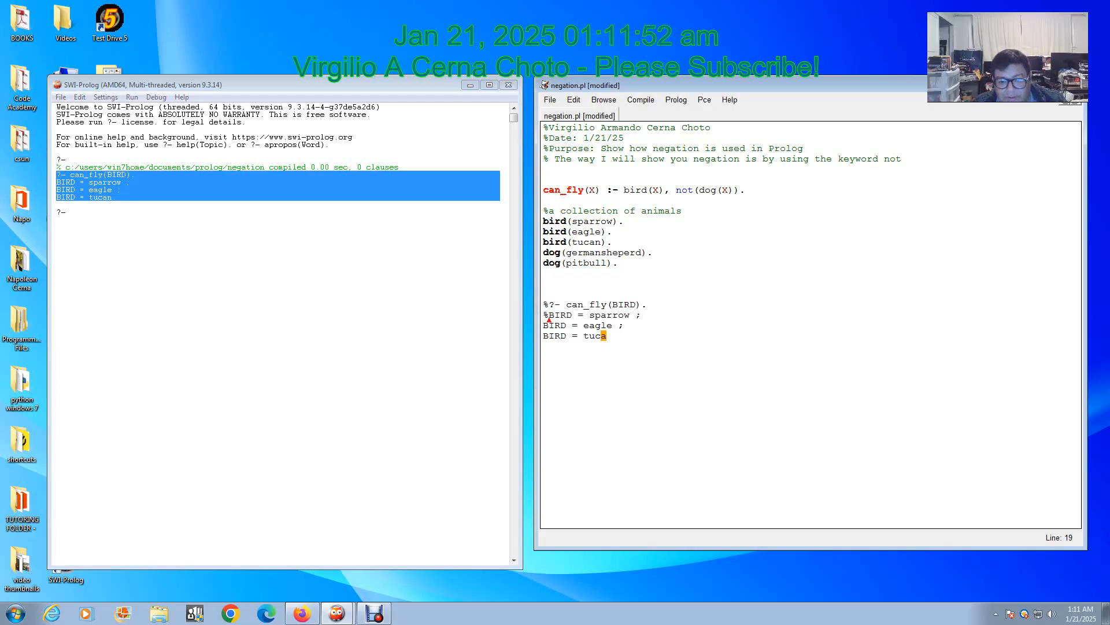
pyautogui.press('Down')
pyautogui.press('Home')
pyautogui.write('%')
pyautogui.press('Down')
pyautogui.press('Home')
pyautogui.write('%')
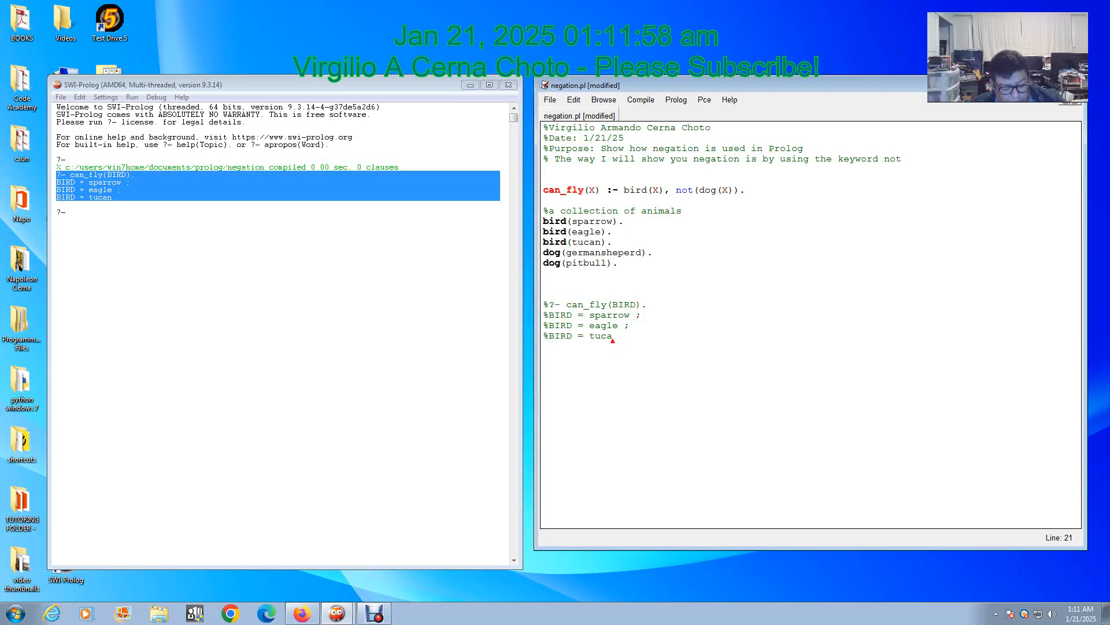
pyautogui.write('n')
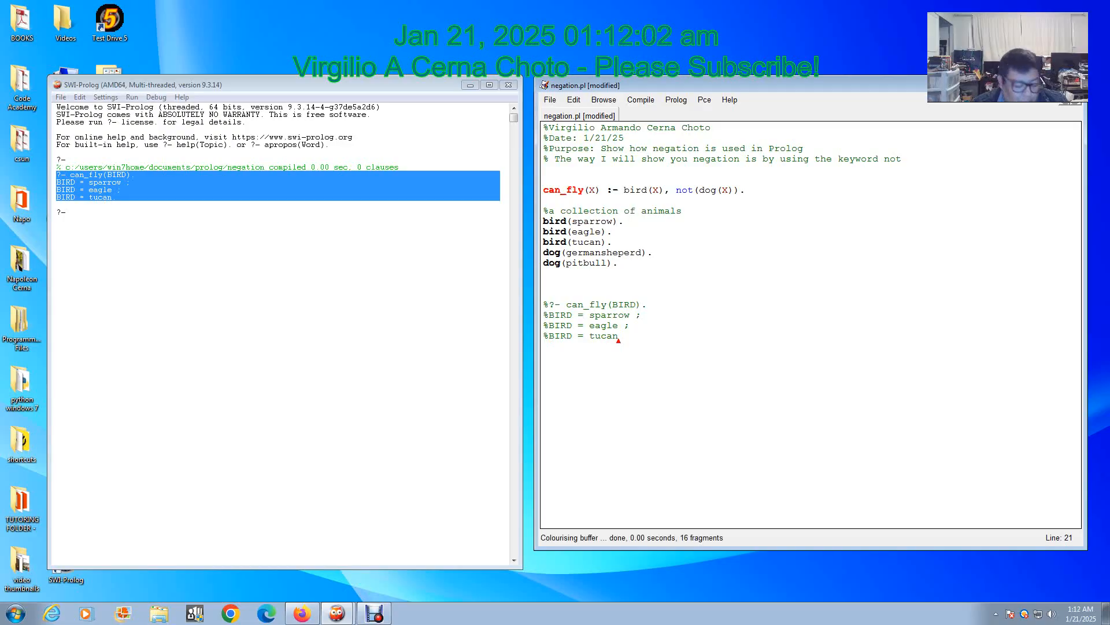
# Save negation.pl with the query results comments
pyautogui.hotkey('ctrl', 'x')
pyautogui.hotkey('ctrl', 's')
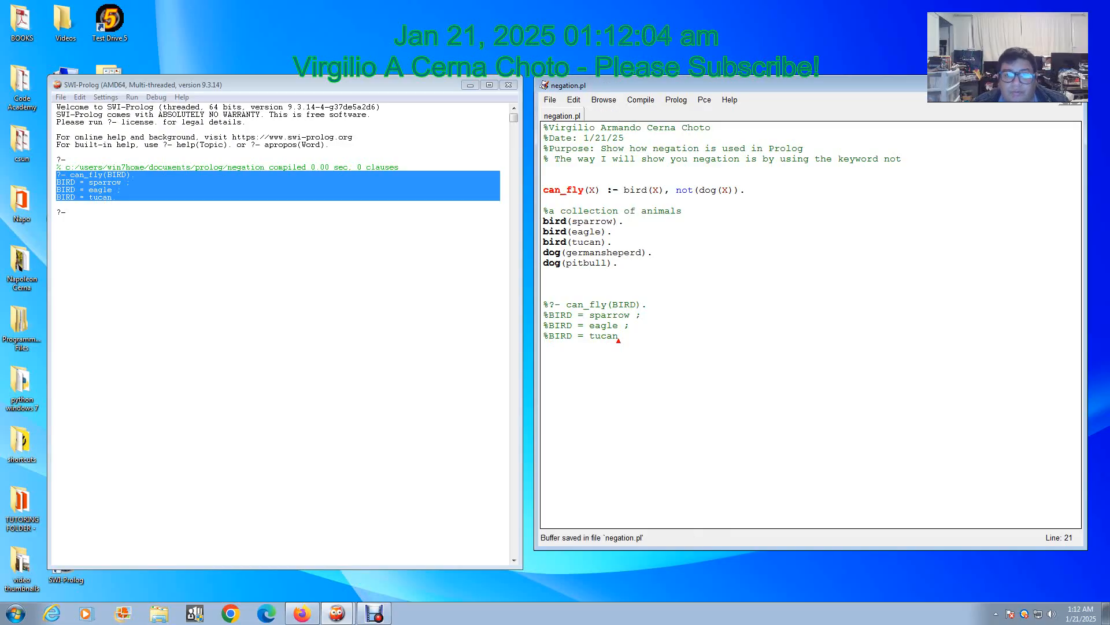